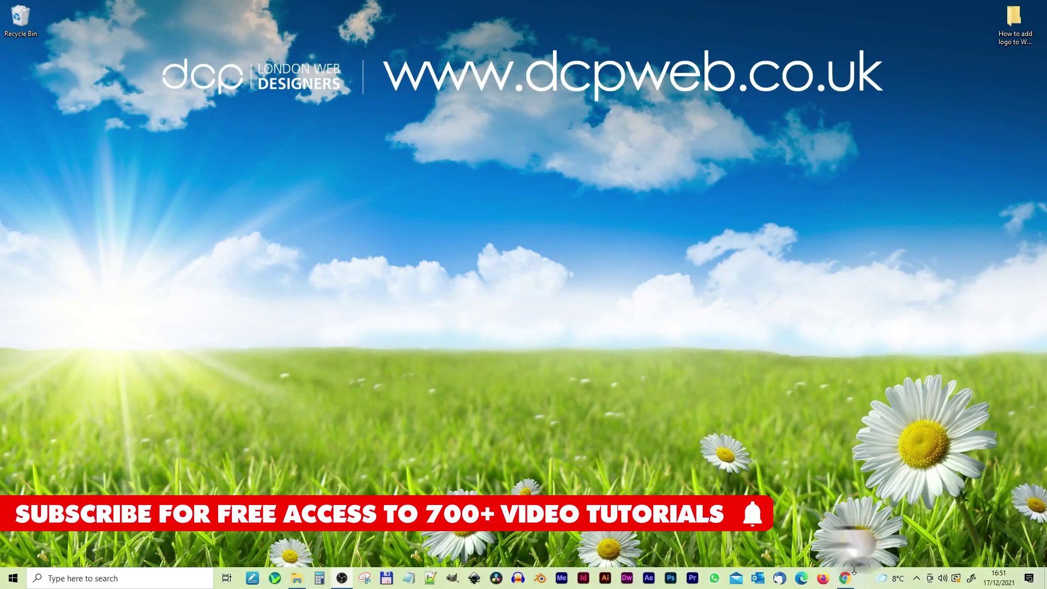
Step: Switch to Chrome and examine the WordPress homepage, from its menu and footer to the site title and tagline
left_click(852, 574)
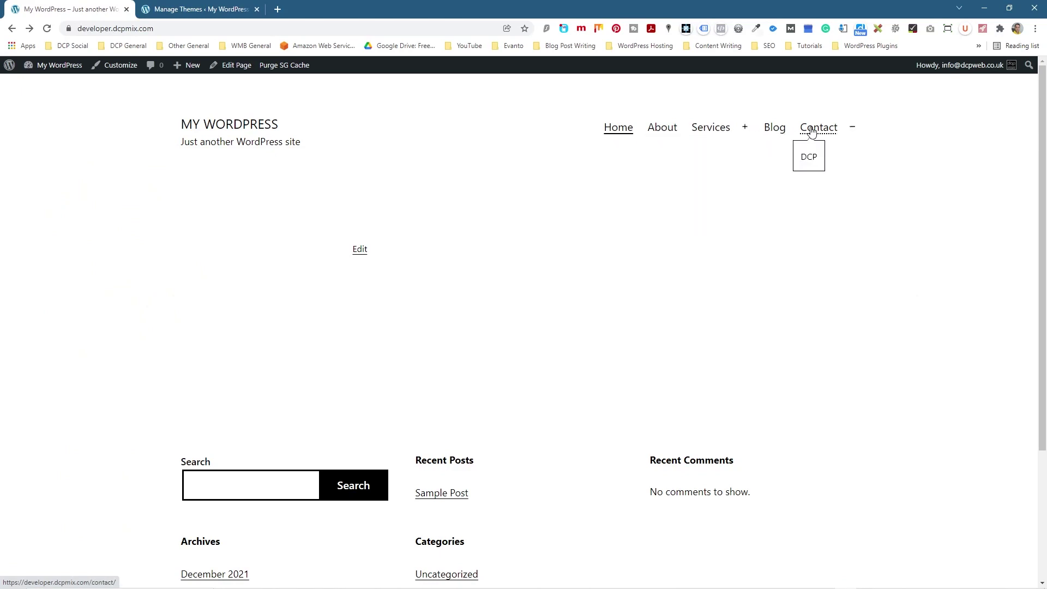
scroll(546, 376, "down", 3)
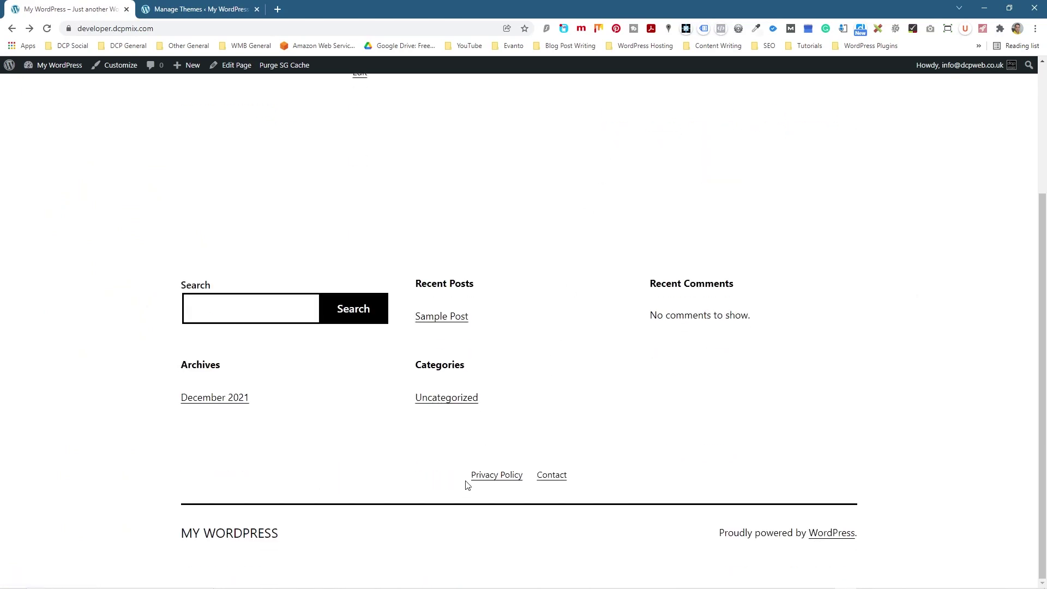
scroll(603, 436, "up", 3)
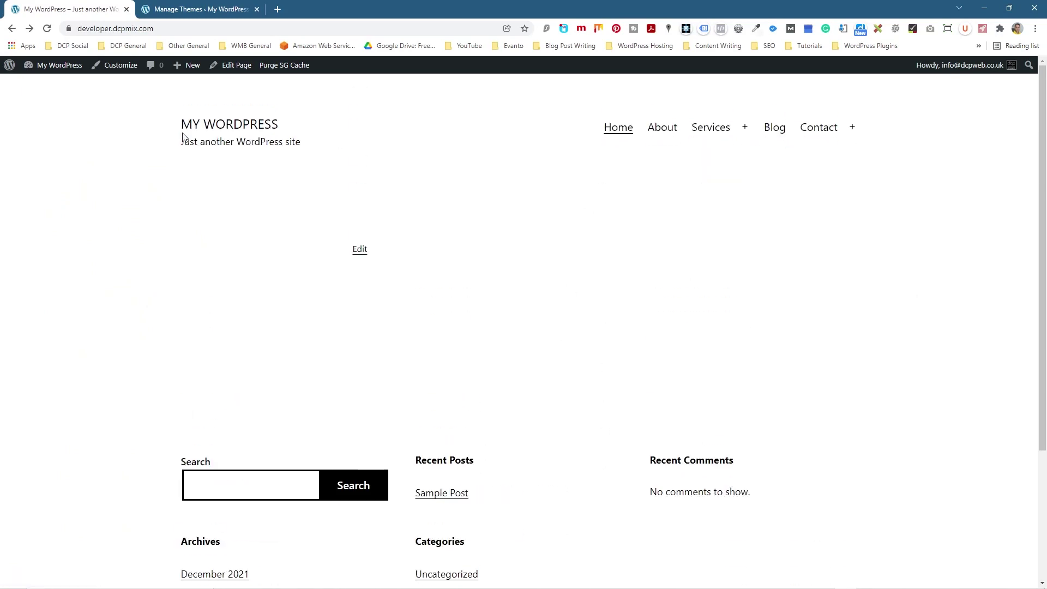
left_click_drag(203, 126, 278, 125)
left_click_drag(194, 142, 307, 147)
left_click(310, 147)
Step: Open the DCP Web Designers portfolio in a new browser tab and filter it to company logo design
left_click(279, 9)
type("dcp")
key("Return")
left_click(532, 77)
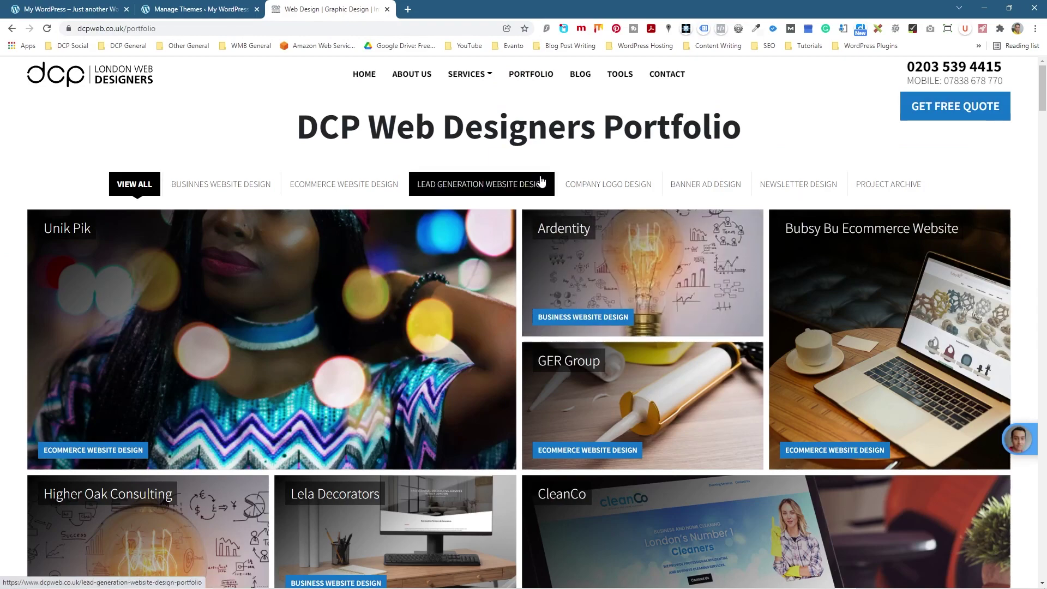
left_click(622, 188)
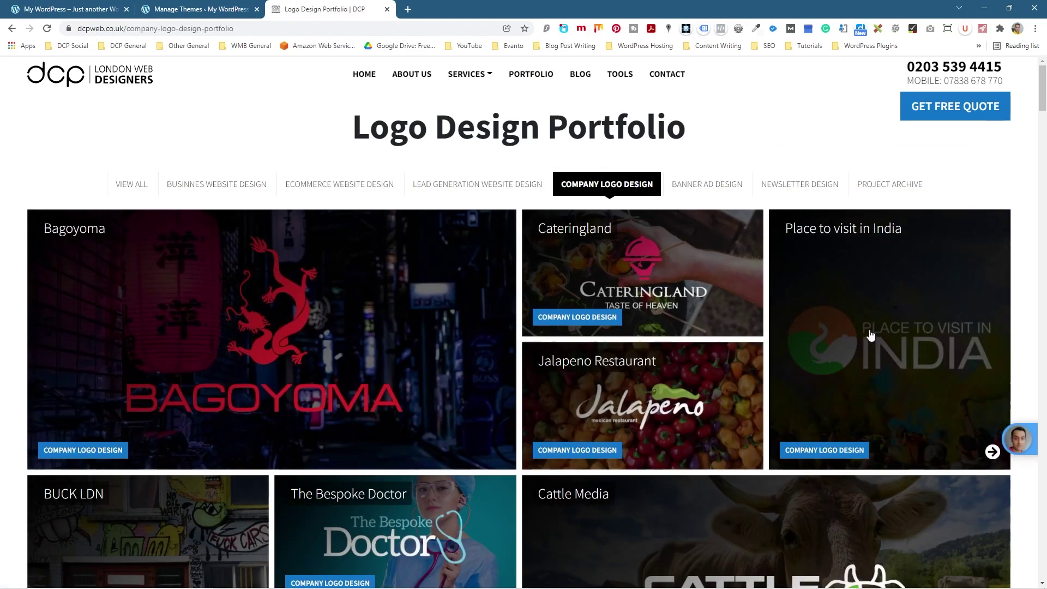
Step: Browse the logo portfolio and open the "Place to visit in India" project to find its logo
scroll(857, 380, "down", 5)
scroll(242, 473, "down", 10)
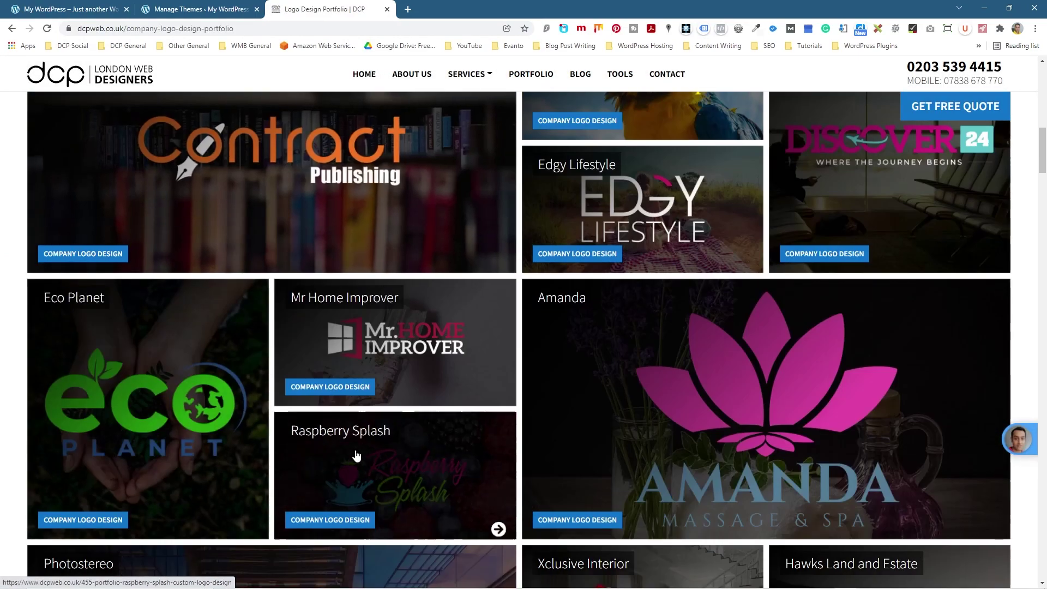
scroll(547, 423, "up", 13)
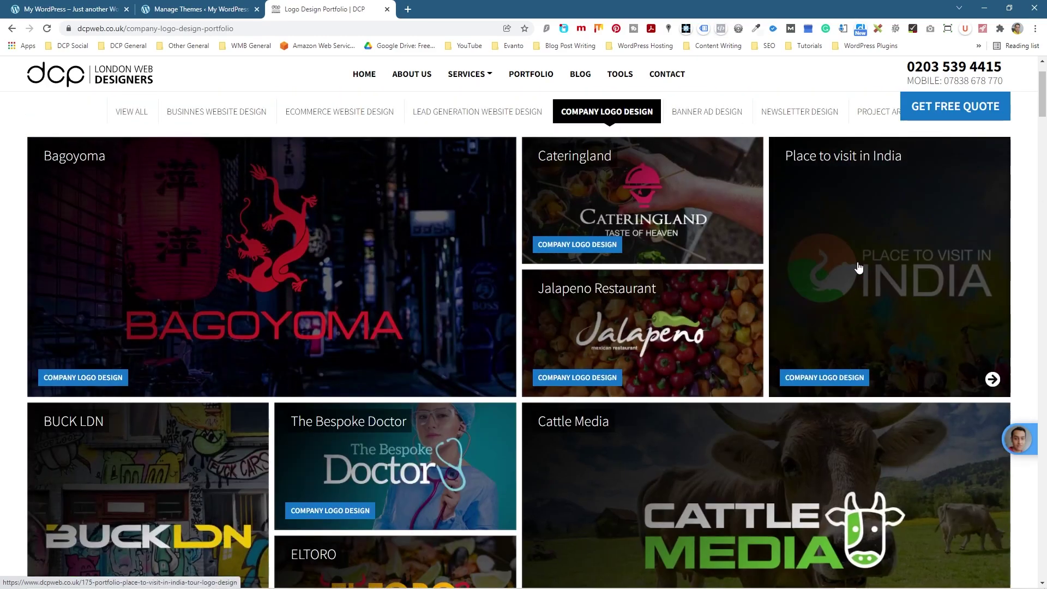
left_click(857, 275)
scroll(755, 397, "down", 4)
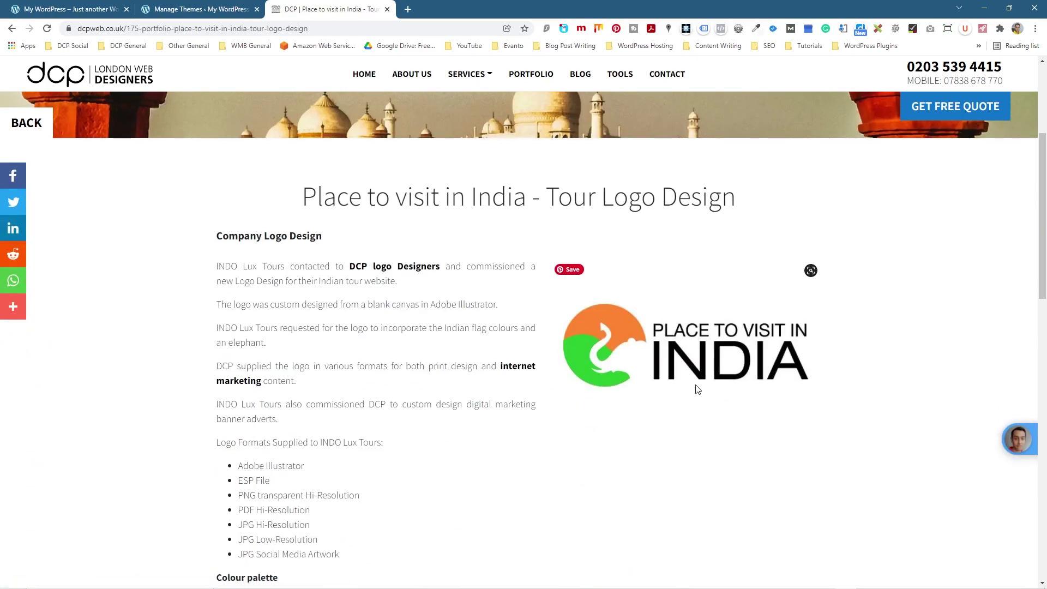
Step: Snap the browser to half the screen and open the desktop folder "How to add logo to WordPress Website" beside it
left_click_drag(700, 10, 0, 97)
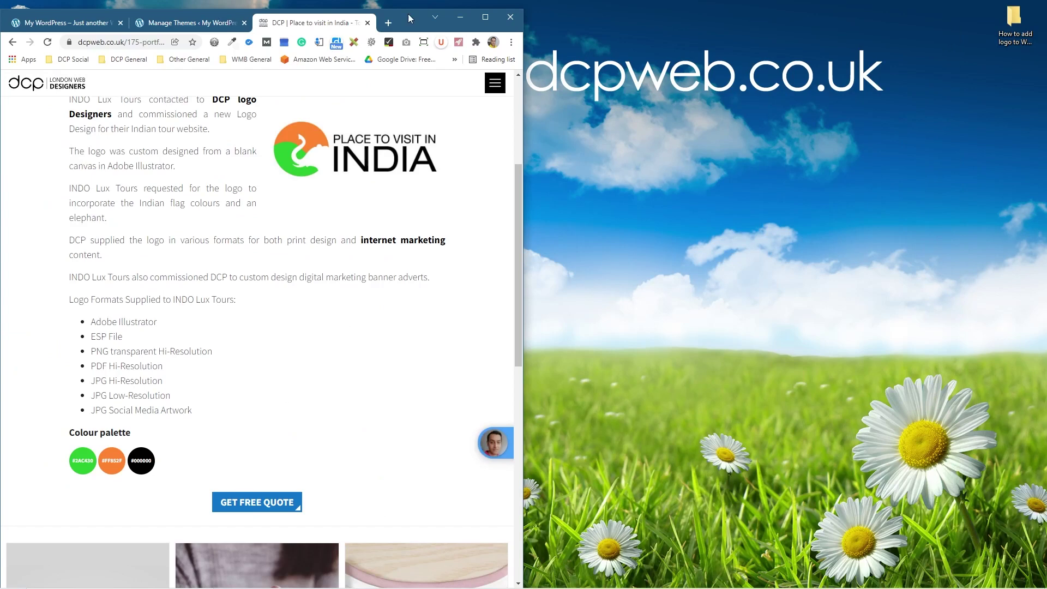
left_click_drag(414, 15, 0, 99)
key("Escape")
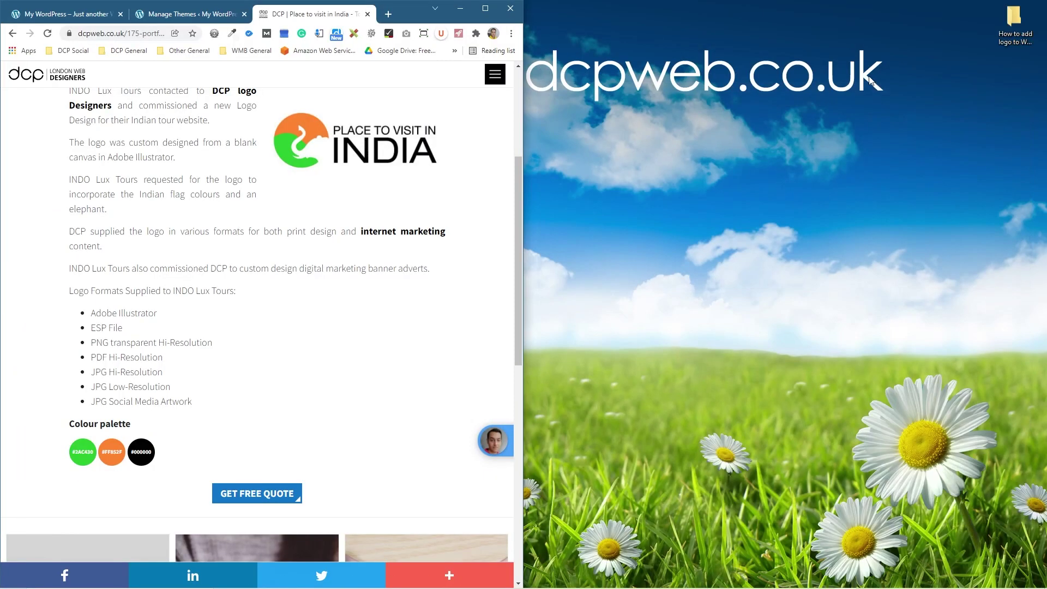
left_click(1010, 36)
double_click(1011, 36)
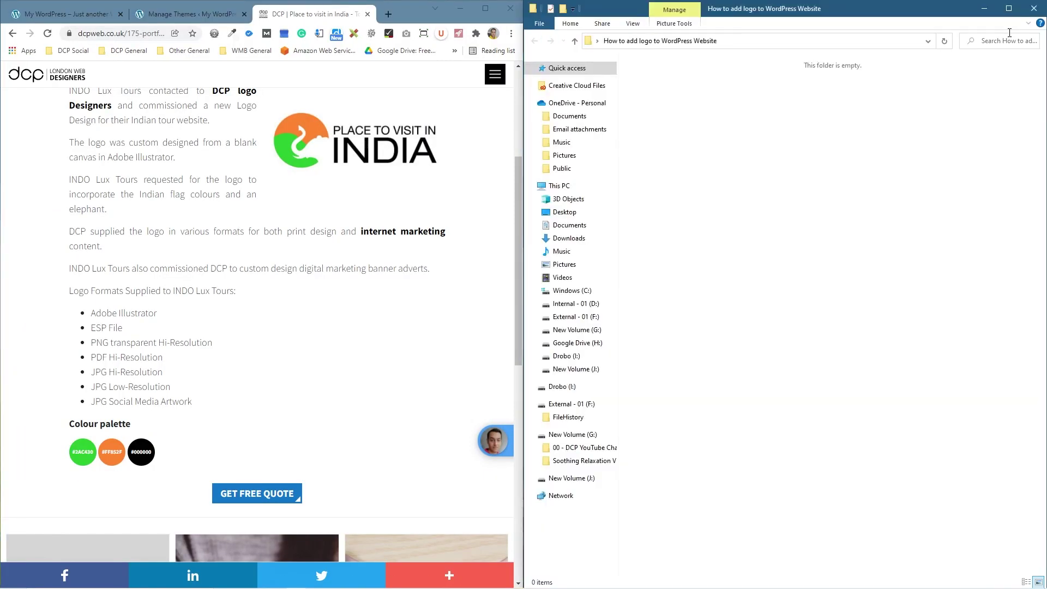
Step: Collapse the folder window's expanded navigation tree and save the "Place to visit in India" logo image into the folder
left_click(530, 102)
left_click(529, 120)
left_click(530, 155)
left_click(529, 173)
left_click_drag(354, 154, 784, 210)
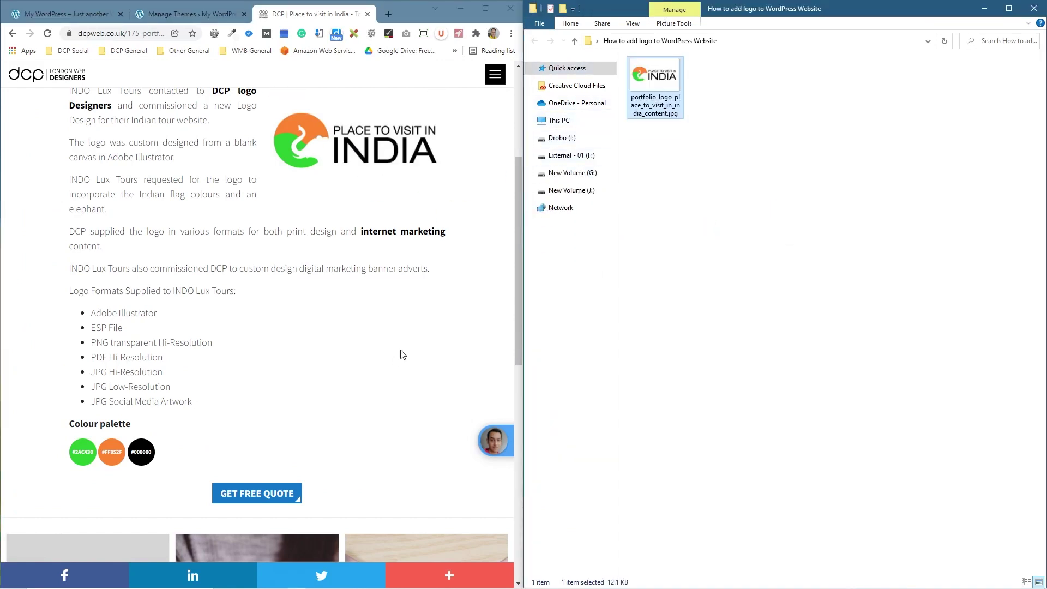
Step: Close the logo portfolio page and widen the browser window, keeping the logo folder alongside
scroll(402, 354, "down", 10)
scroll(339, 320, "up", 4)
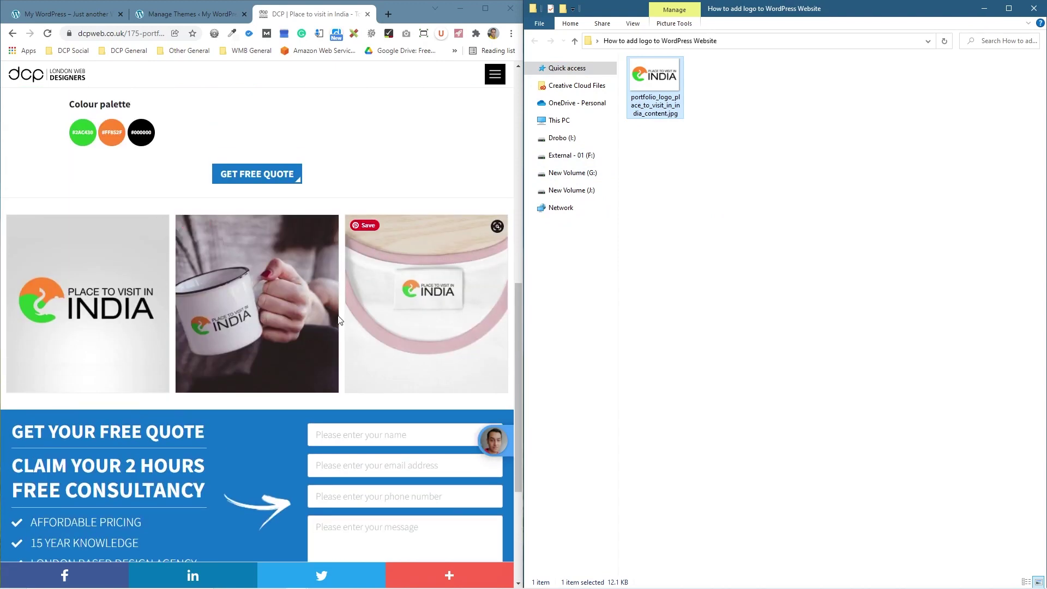
scroll(262, 284, "up", 1)
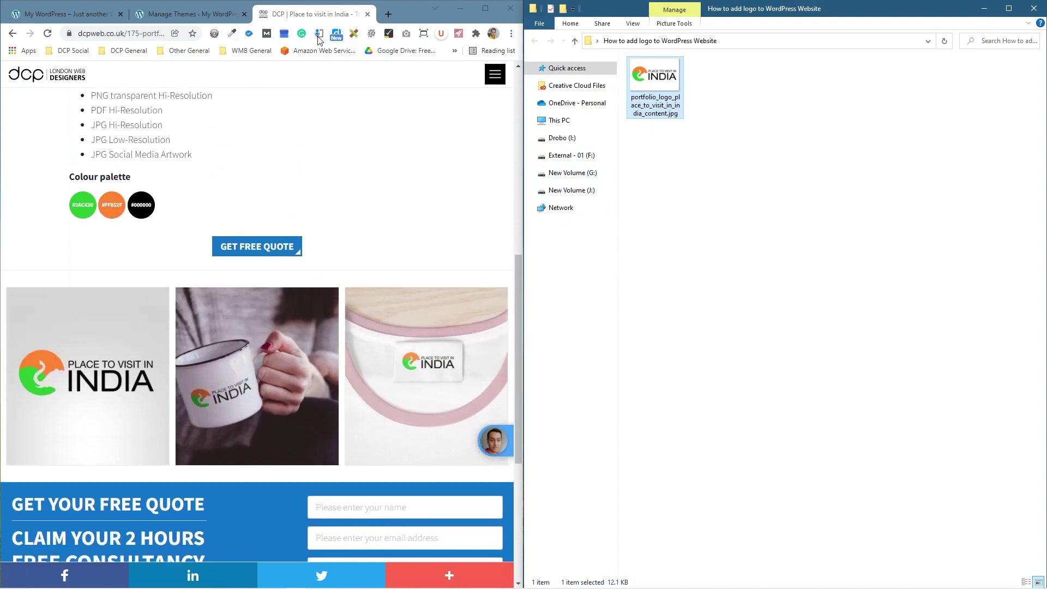
left_click(368, 13)
left_click_drag(523, 126, 893, 129)
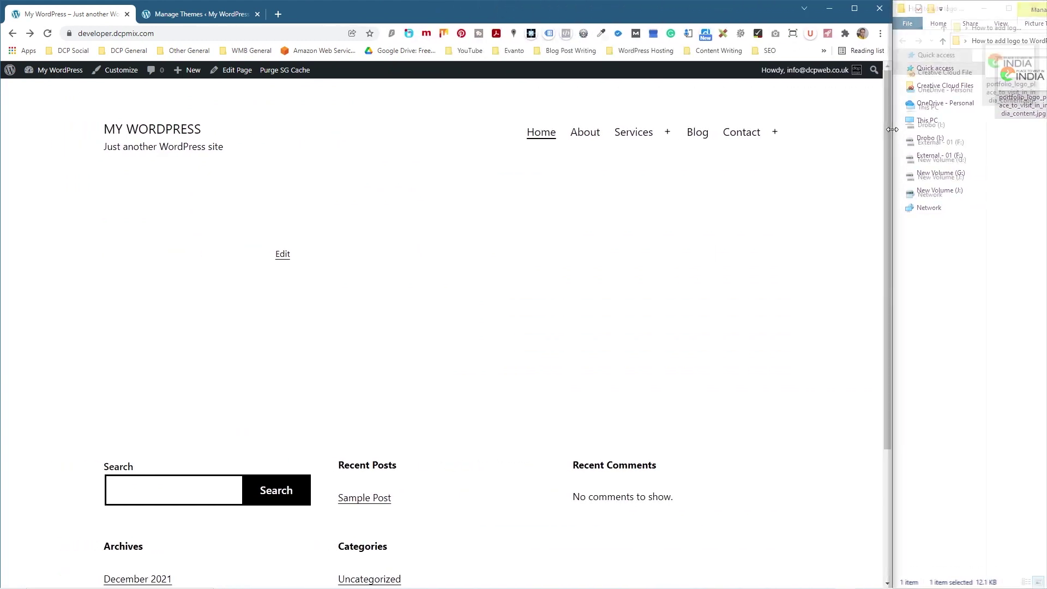
Step: Open the Site Identity settings in the WordPress theme customizer
left_click(189, 15)
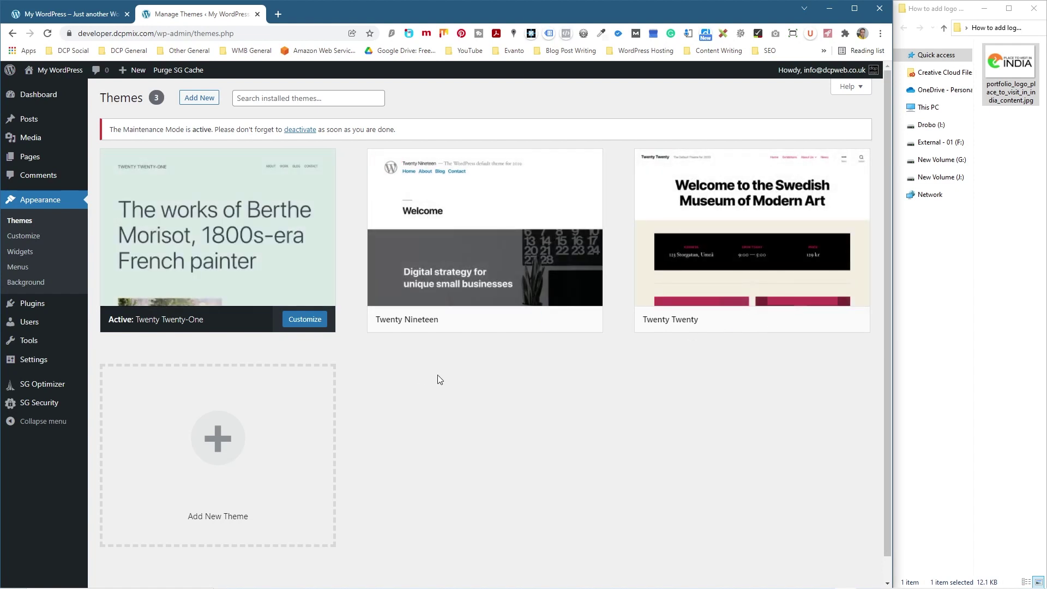
mouse_move(140, 228)
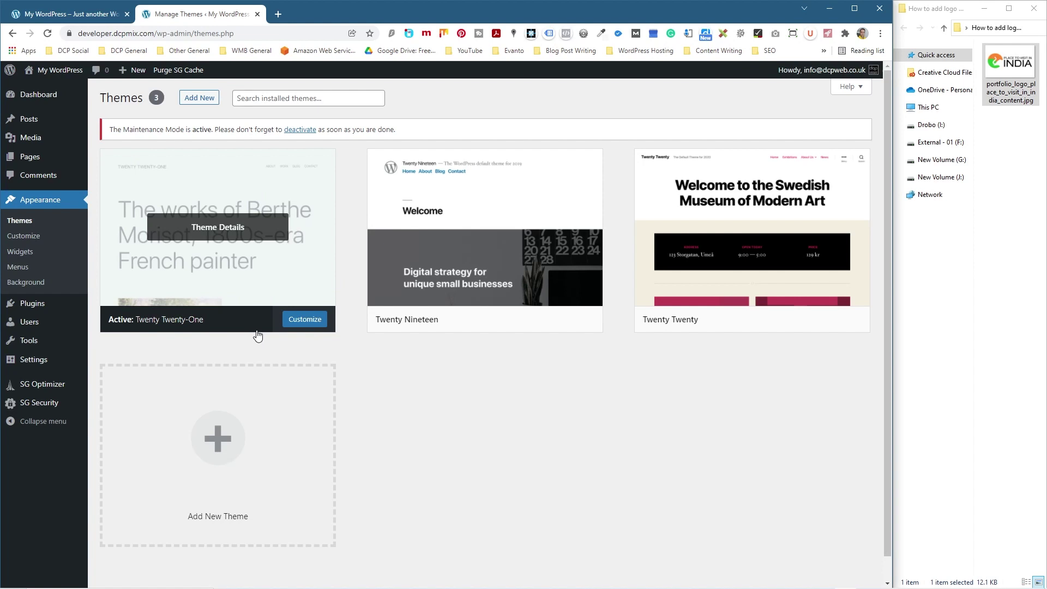
left_click(25, 240)
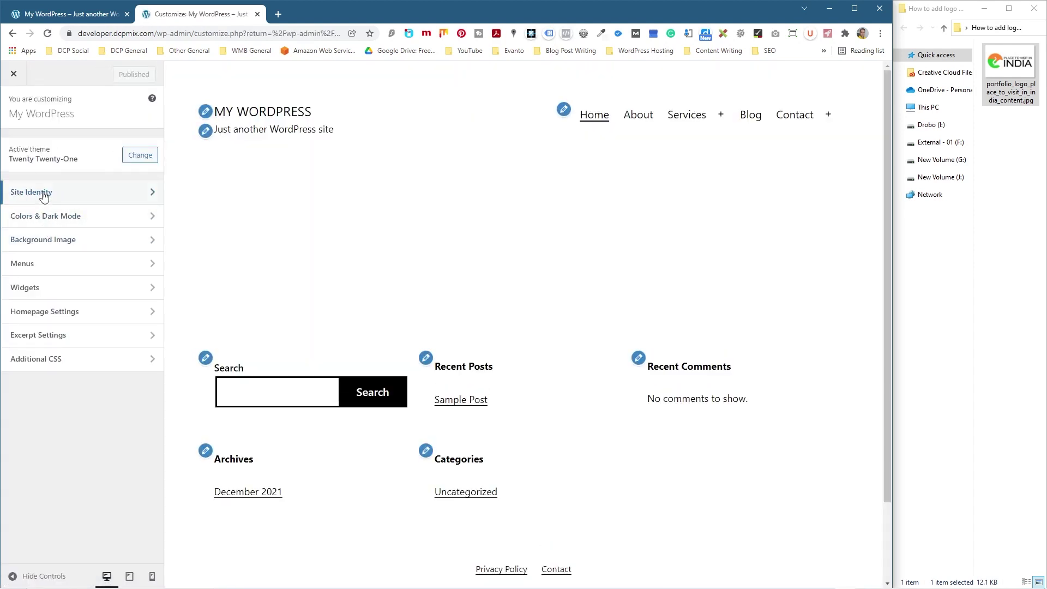
left_click(44, 196)
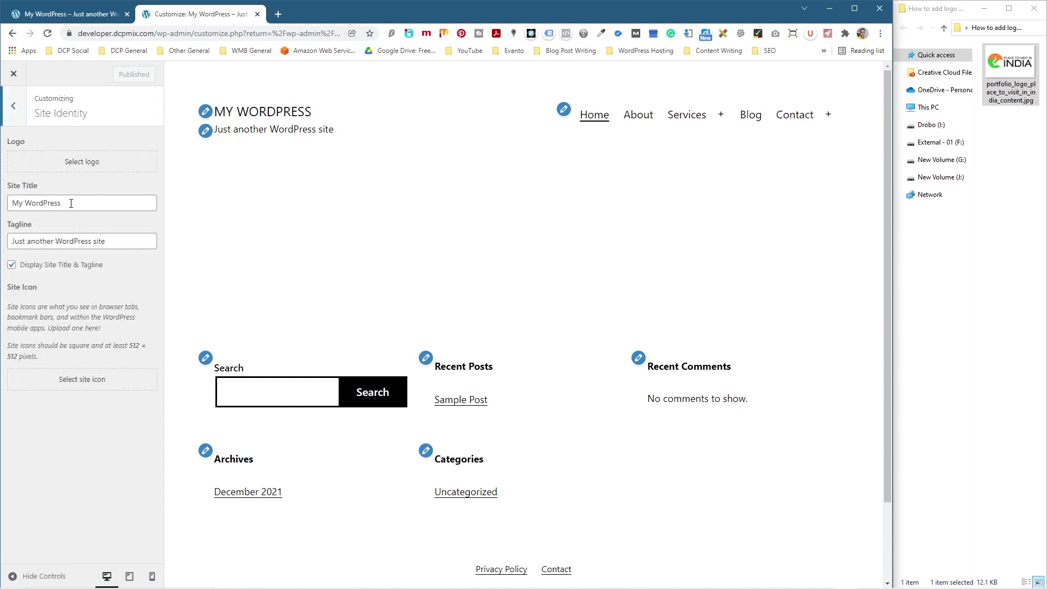
Step: Set the site title to "Developer Example Website" and clear the tagline
triple_click(71, 203)
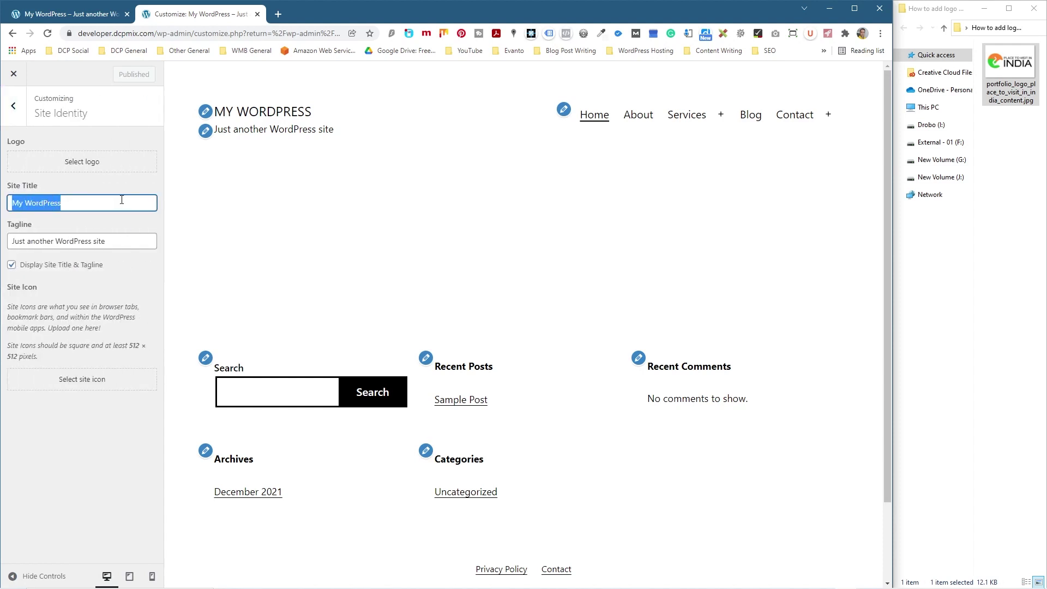
type("Dev")
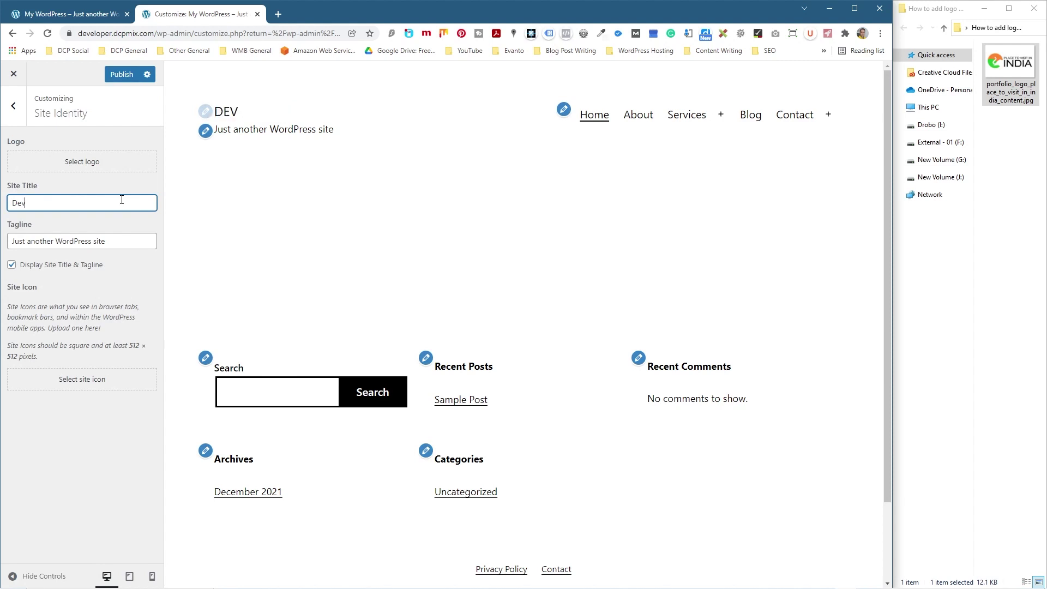
type("eloper Example Website")
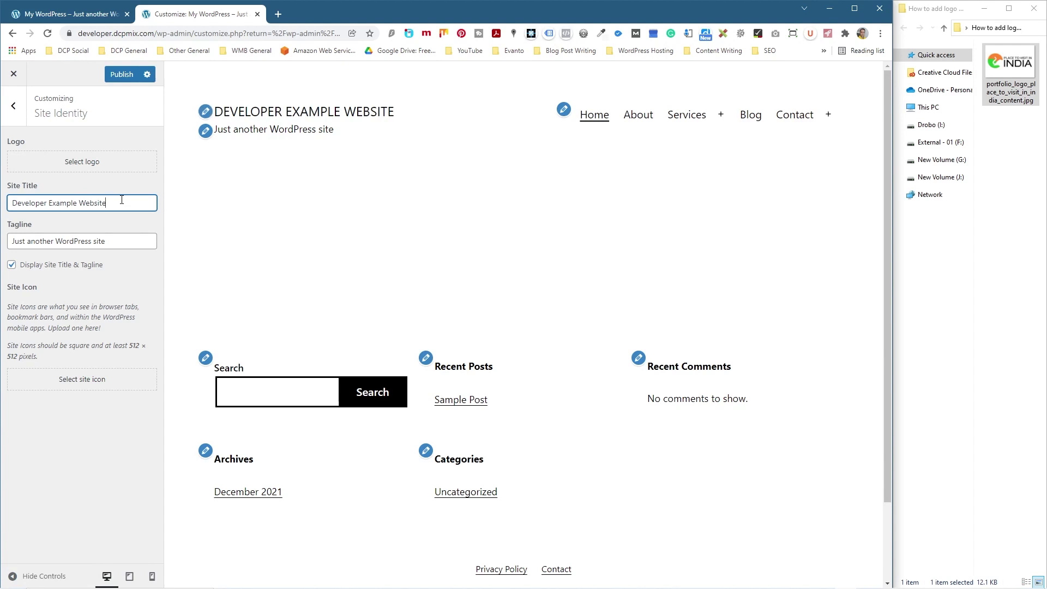
left_click_drag(106, 246, 1, 246)
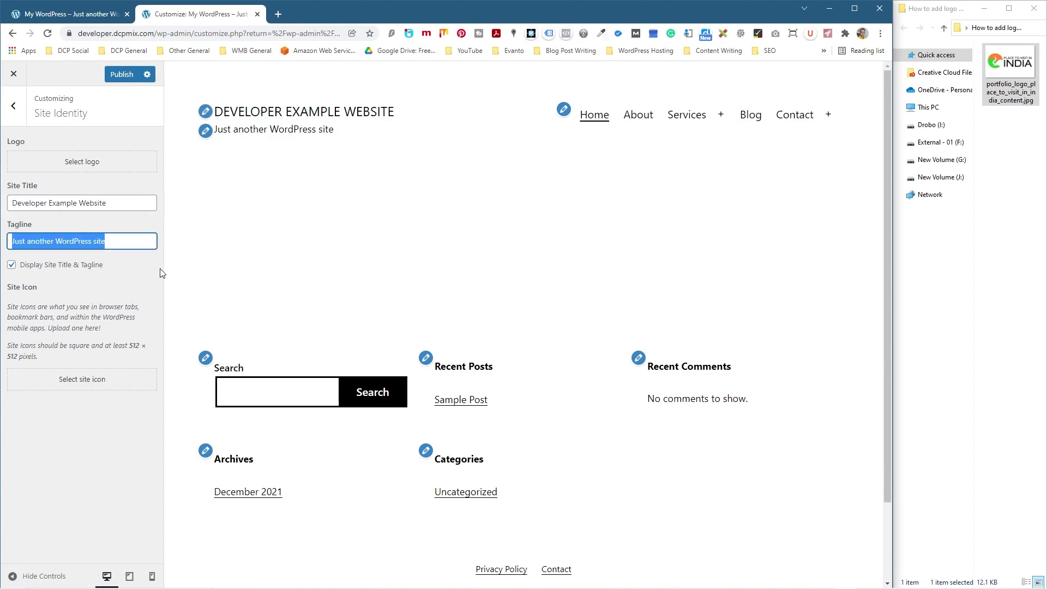
key("BackSpace")
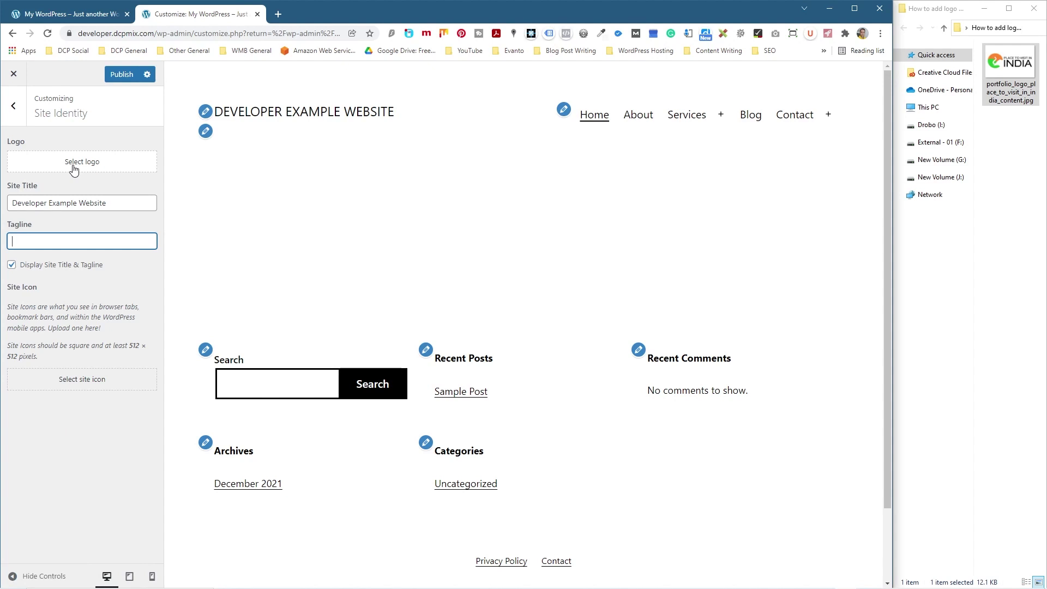
Step: Upload portfolio_logo_place_to_visit_in_india_content.jpg from the folder to the media library and select it as the site logo
left_click(74, 164)
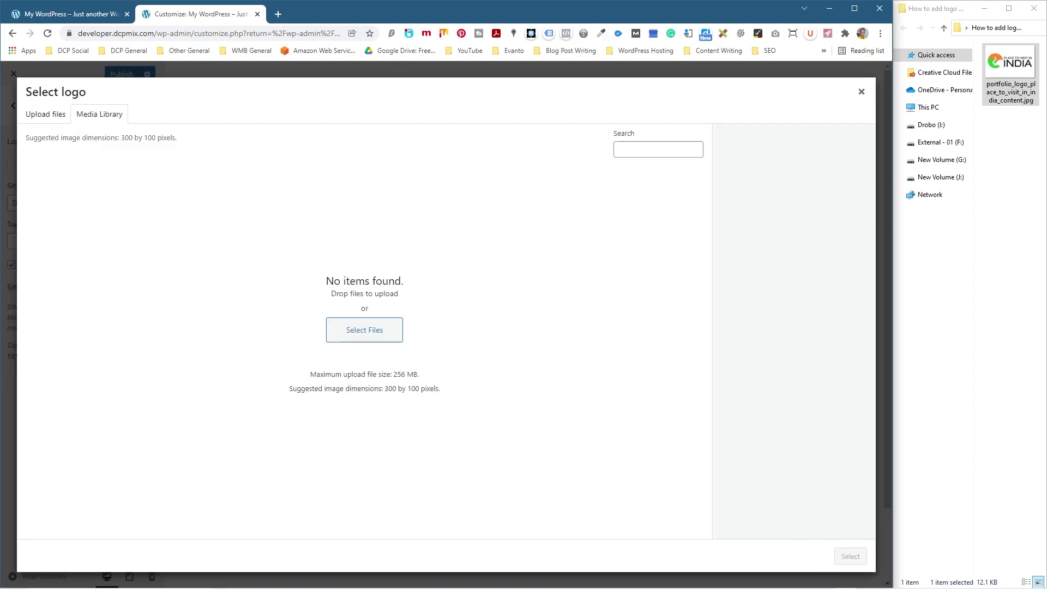
left_click_drag(1010, 68, 508, 317)
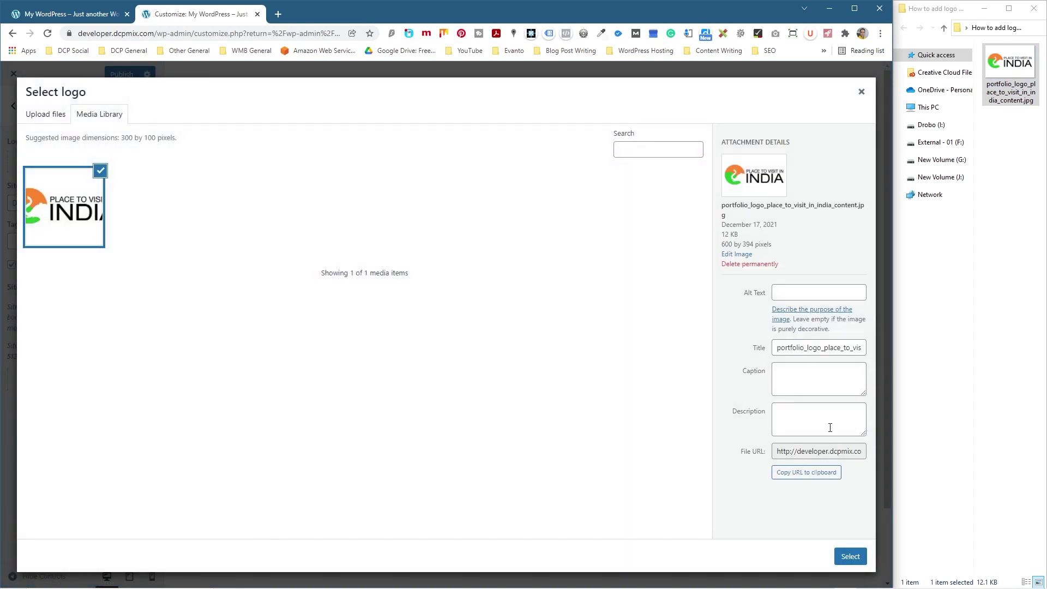
left_click(852, 557)
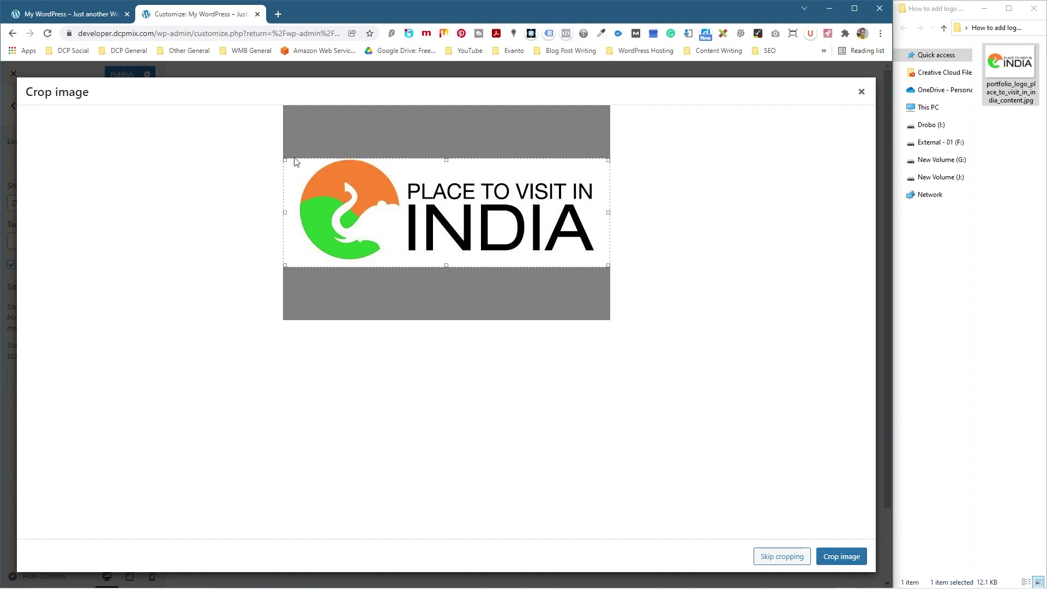
Step: Adjust the upper and side edges of the crop frame to fit around the logo with a small margin
left_click_drag(443, 159, 438, 152)
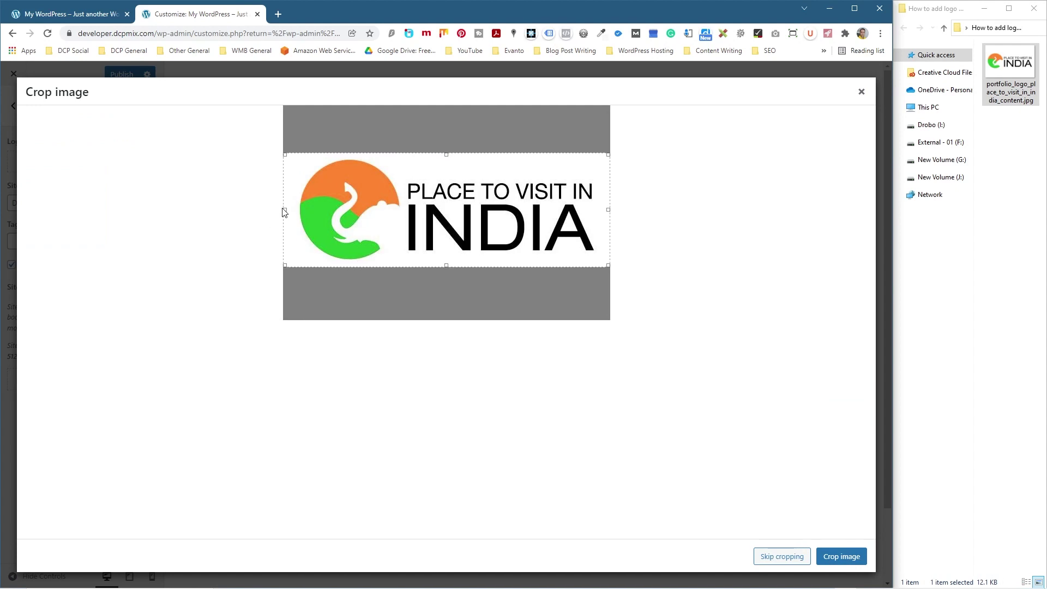
left_click_drag(284, 209, 292, 209)
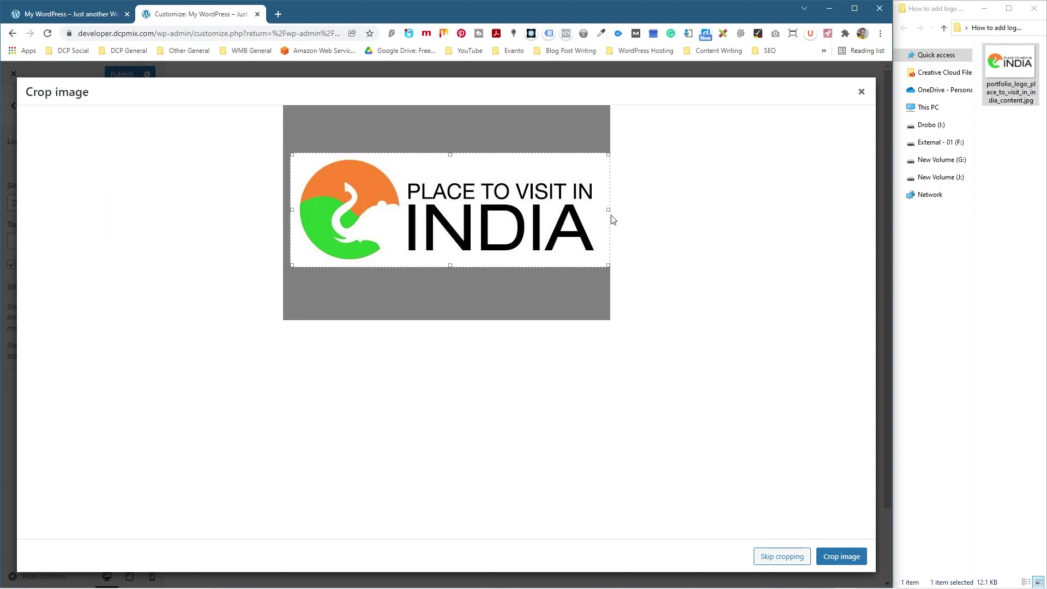
left_click_drag(611, 210, 602, 208)
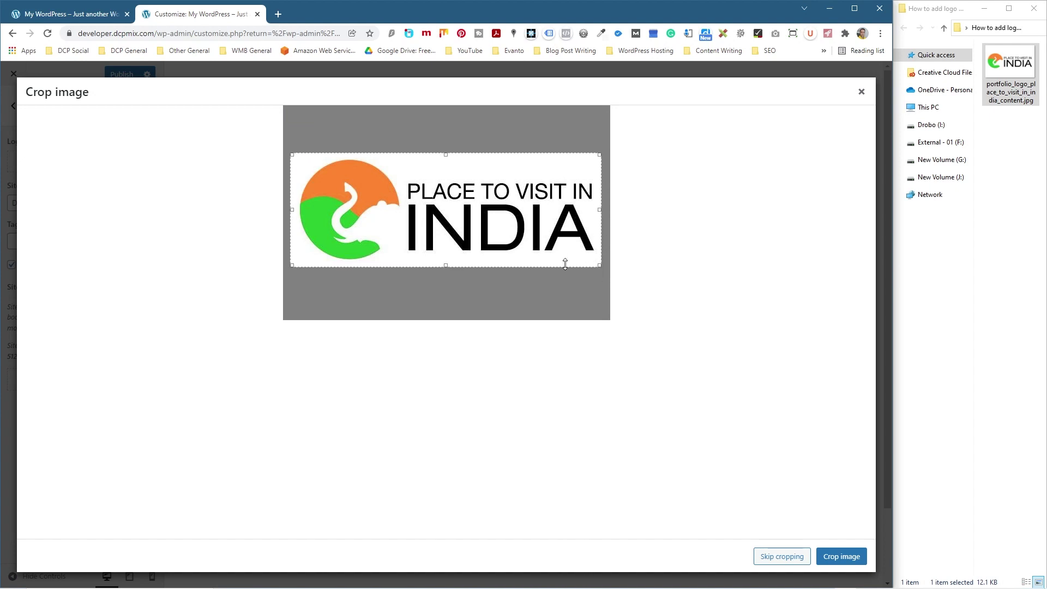
Step: Close the logo folder, maximize the browser window, and crop the logo to the suggested area
left_click(1034, 8)
left_click(854, 8)
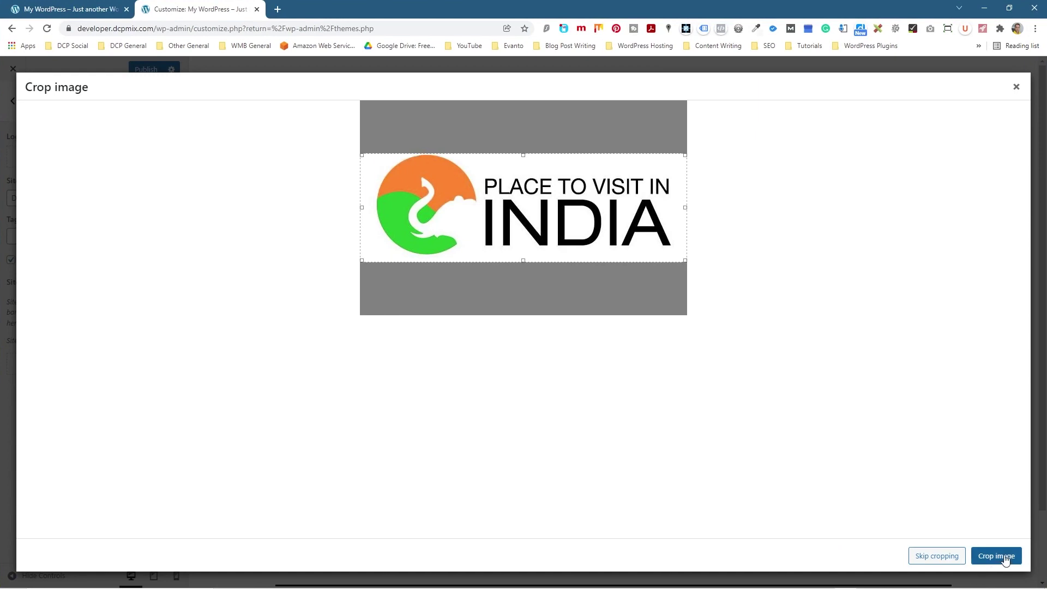
left_click(1006, 559)
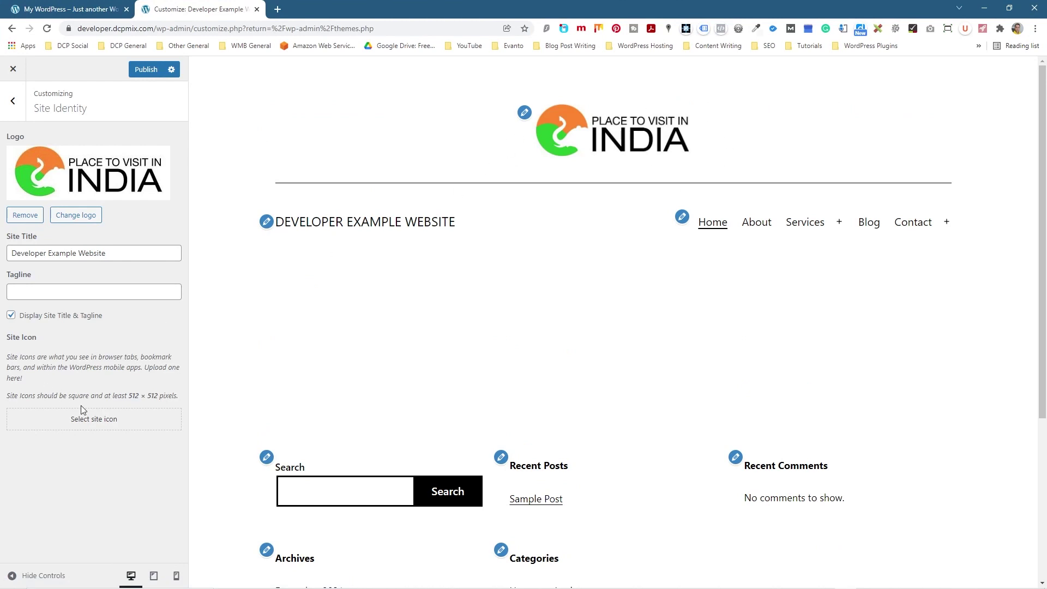
Step: Publish the site identity changes and check the logo and site title on the reloaded homepage
left_click(147, 69)
left_click(13, 69)
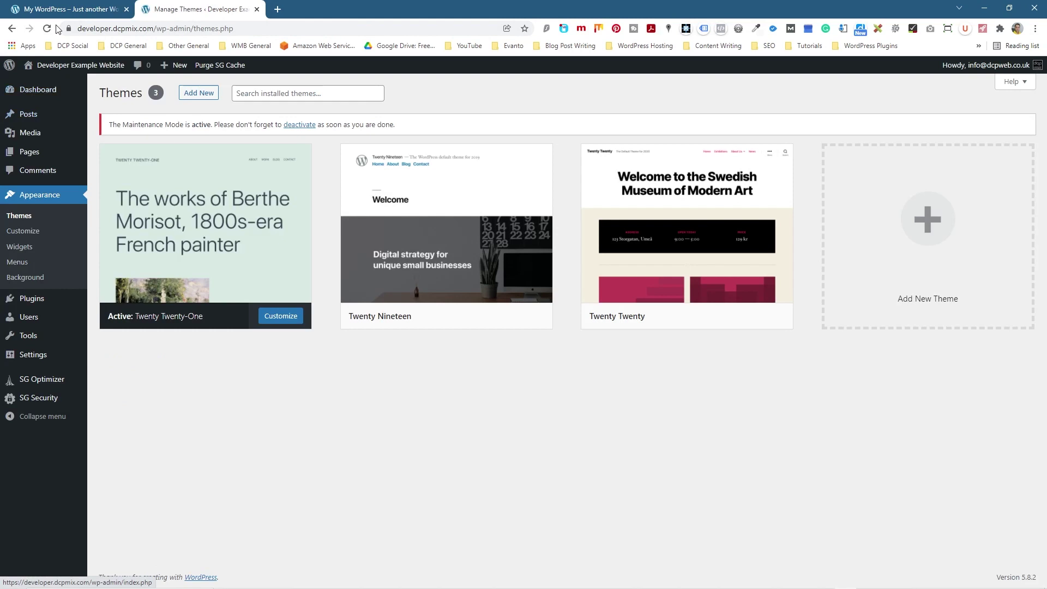
left_click(55, 9)
left_click(47, 29)
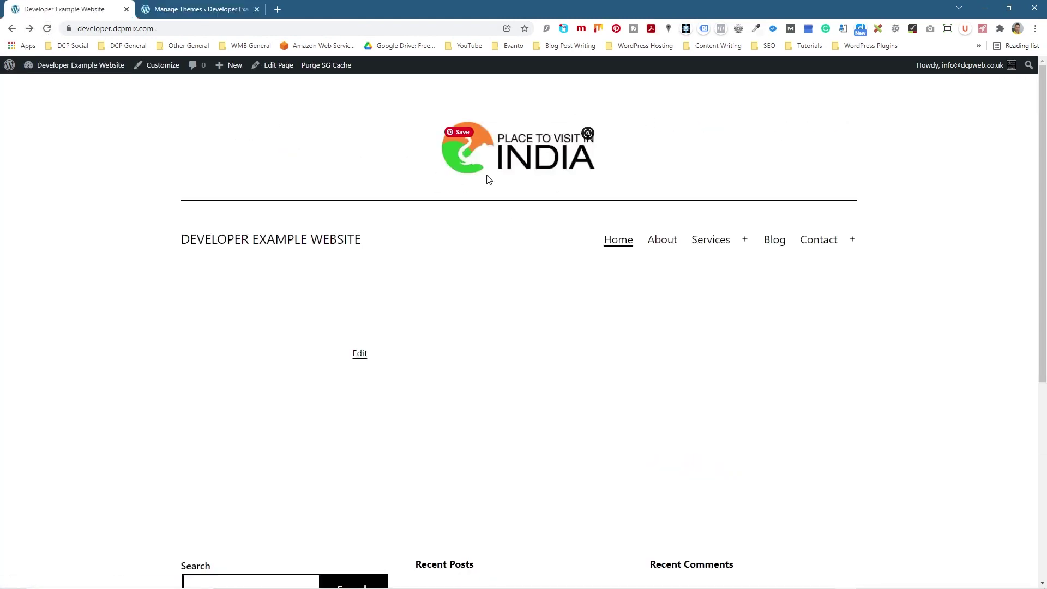
left_click_drag(368, 243, 140, 246)
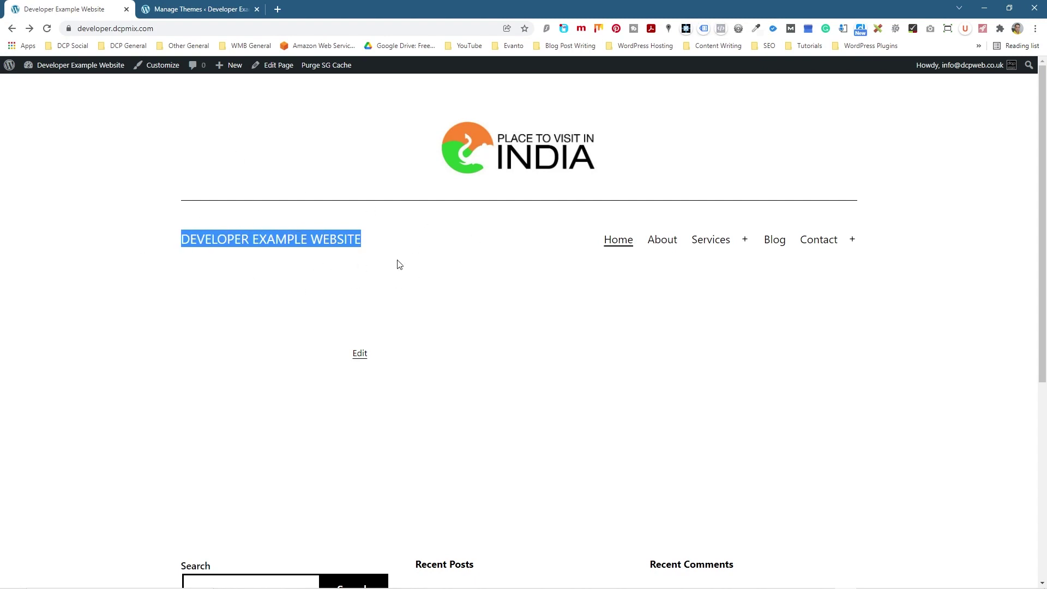
left_click(381, 248)
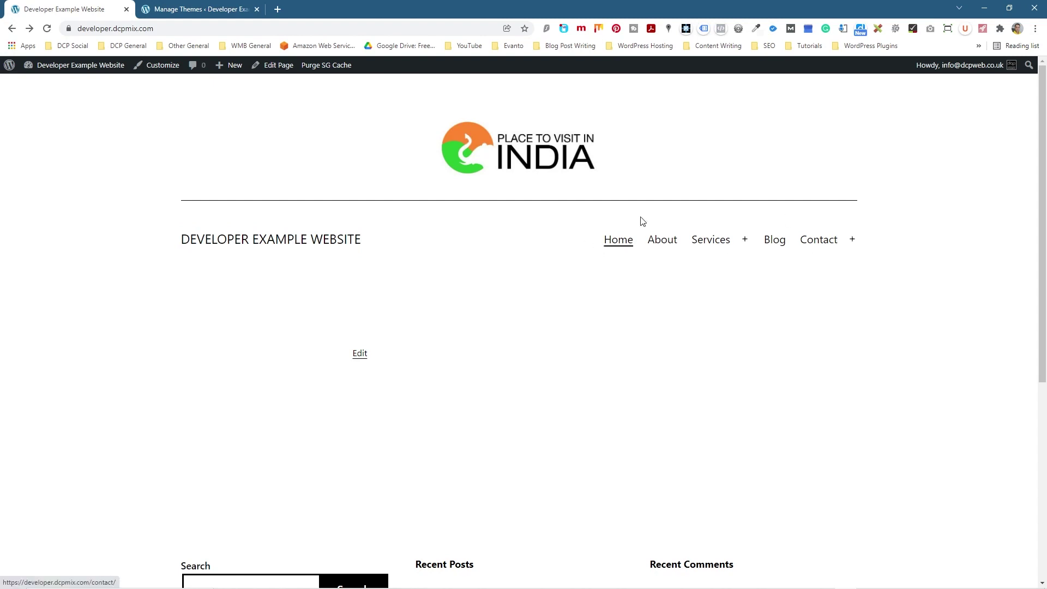
left_click_drag(375, 242, 155, 244)
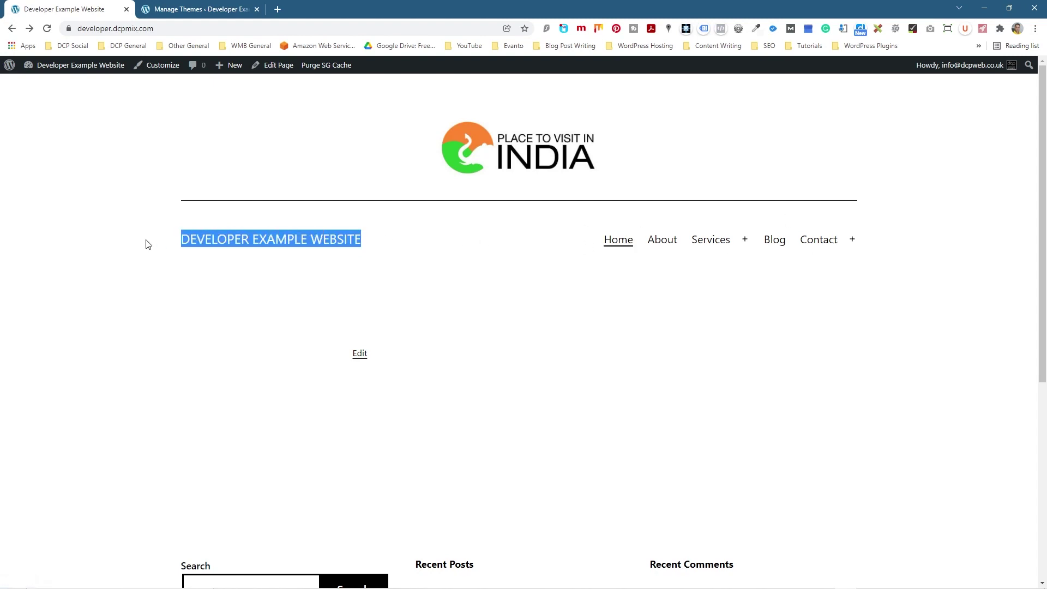
left_click(329, 241)
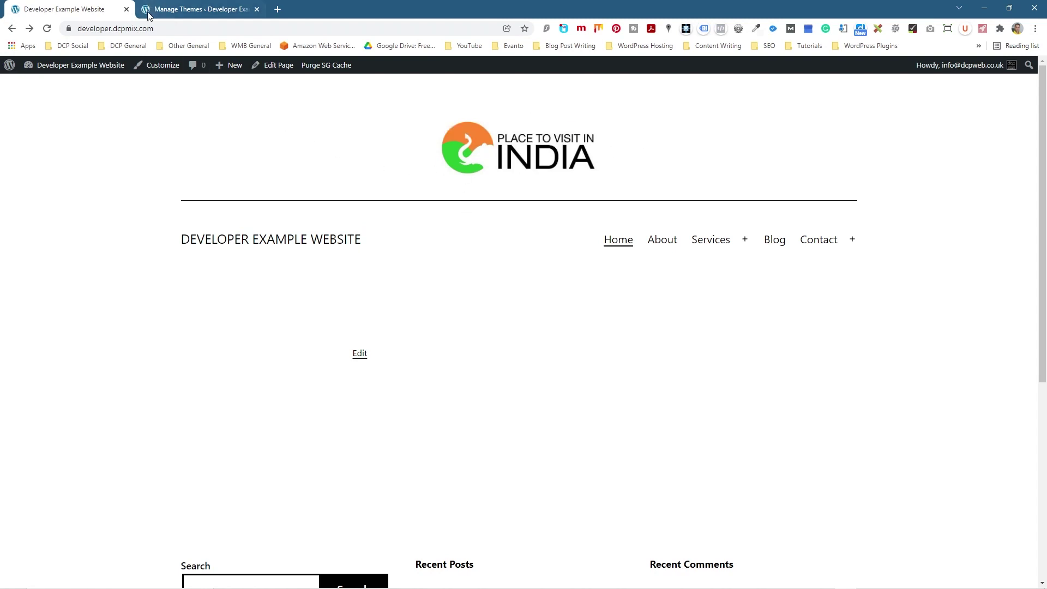
Step: Return to the theme management page, open the customizer's Site Identity settings and check the site icon size requirement
mouse_move(147, 14)
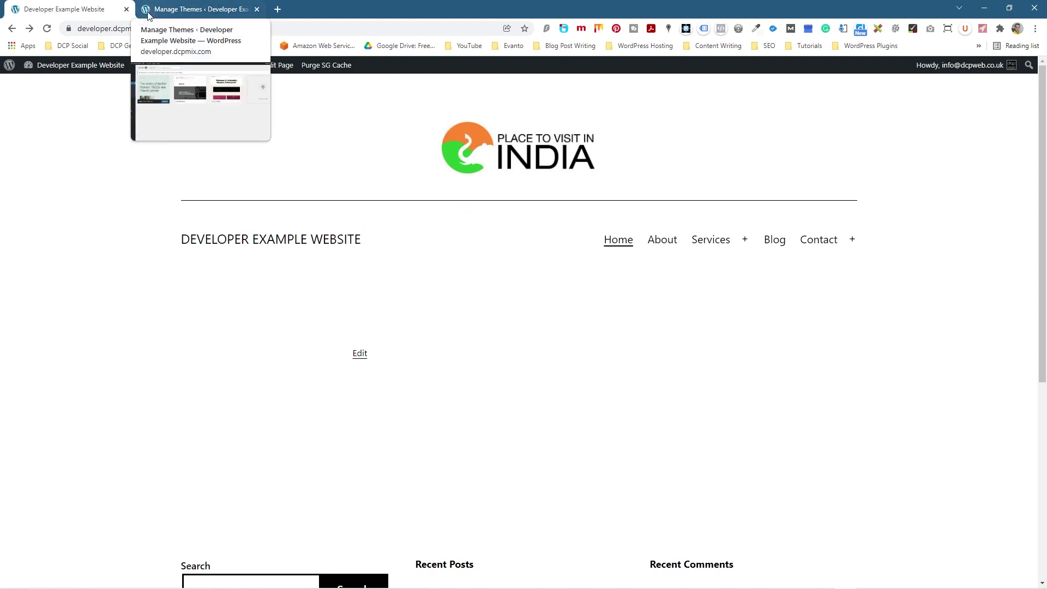
left_click(148, 15)
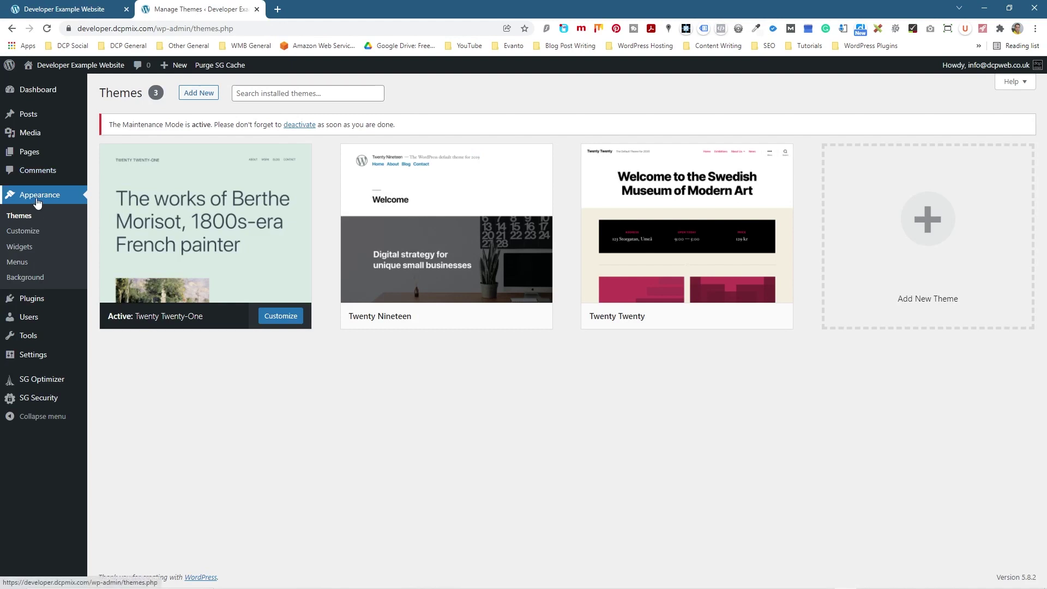
left_click(22, 232)
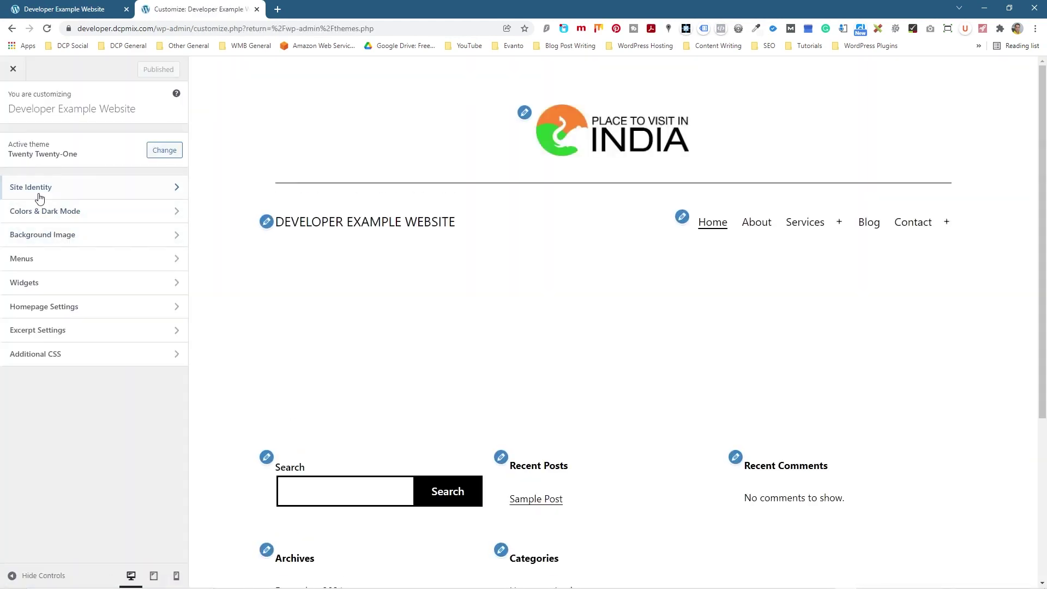
left_click(40, 195)
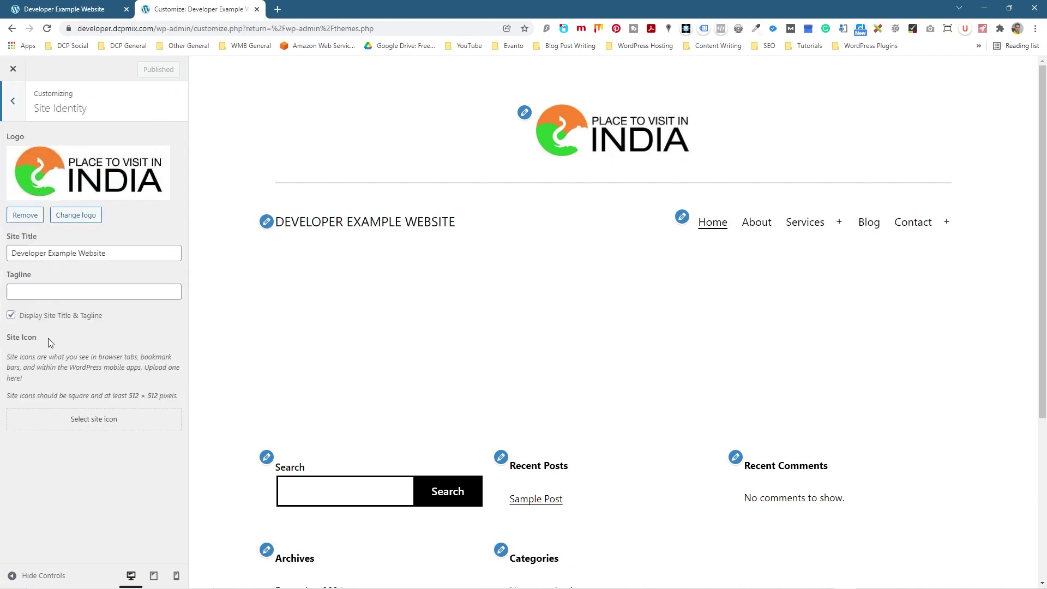
left_click_drag(18, 396, 152, 396)
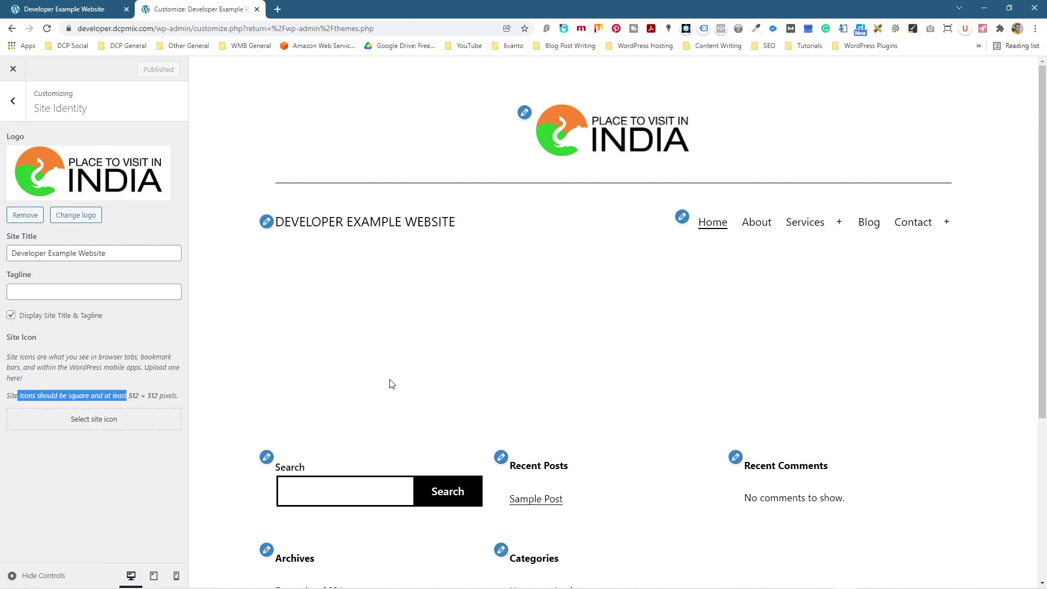
Step: Switch to GIMP and open portfolio_logo_place_to_visit_in_india_content.jpg from the desktop logo folder in a maximized window
key("super")
key("Escape")
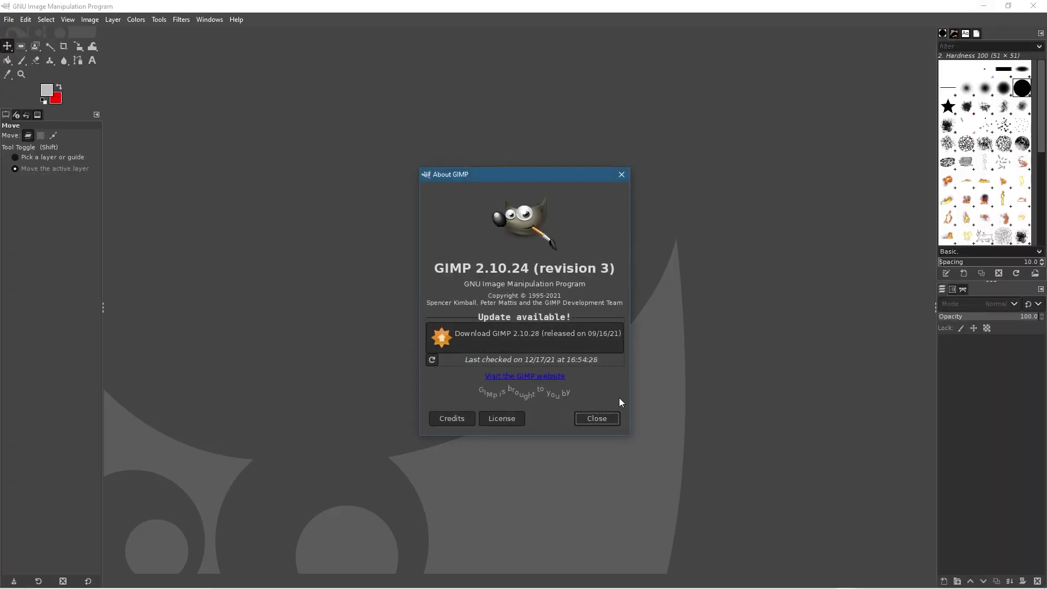
left_click(600, 420)
left_click(984, 6)
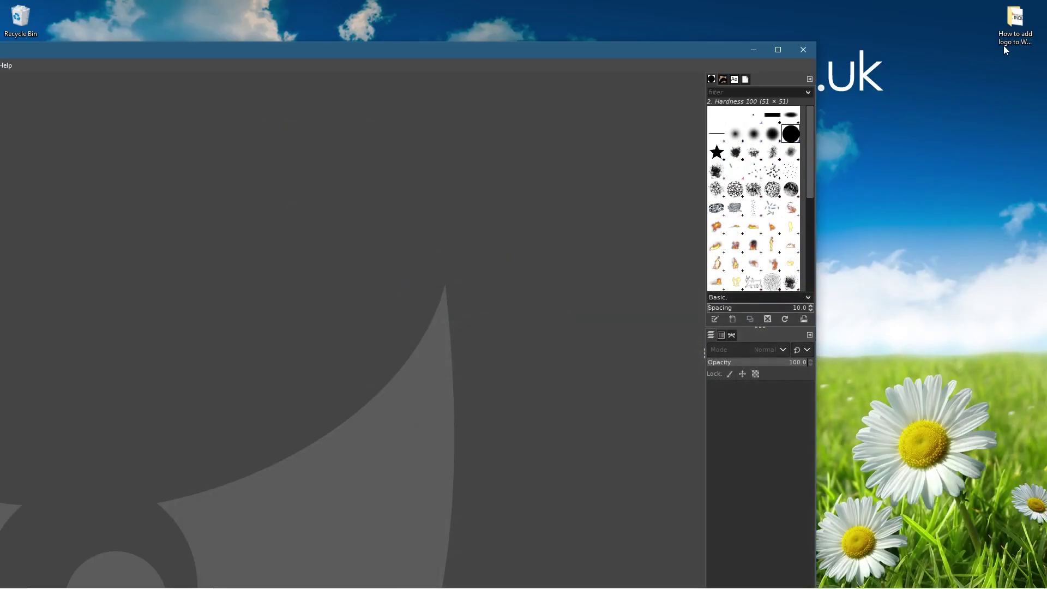
double_click(1011, 32)
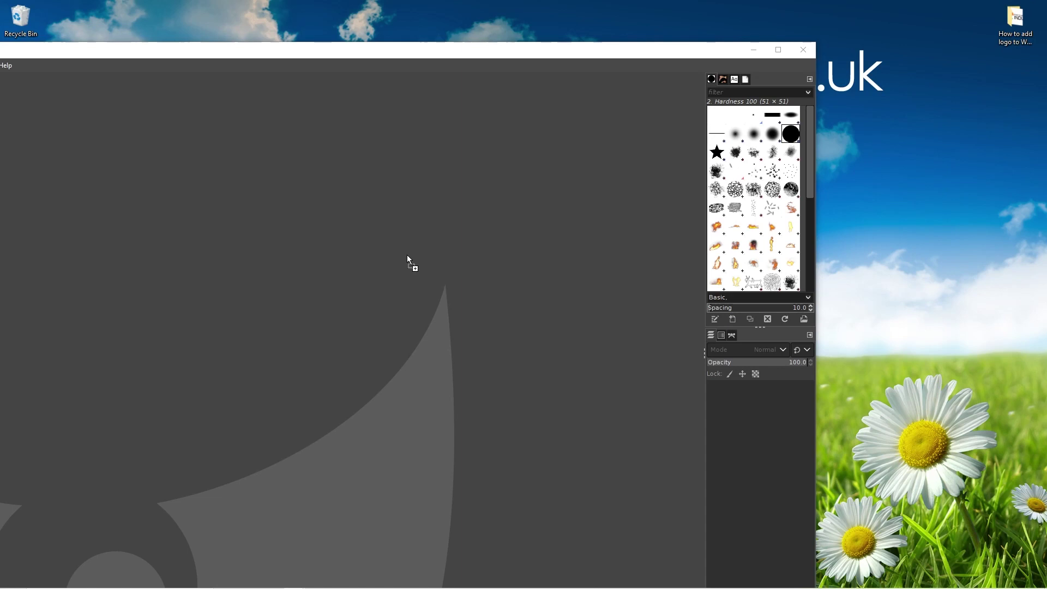
left_click(783, 50)
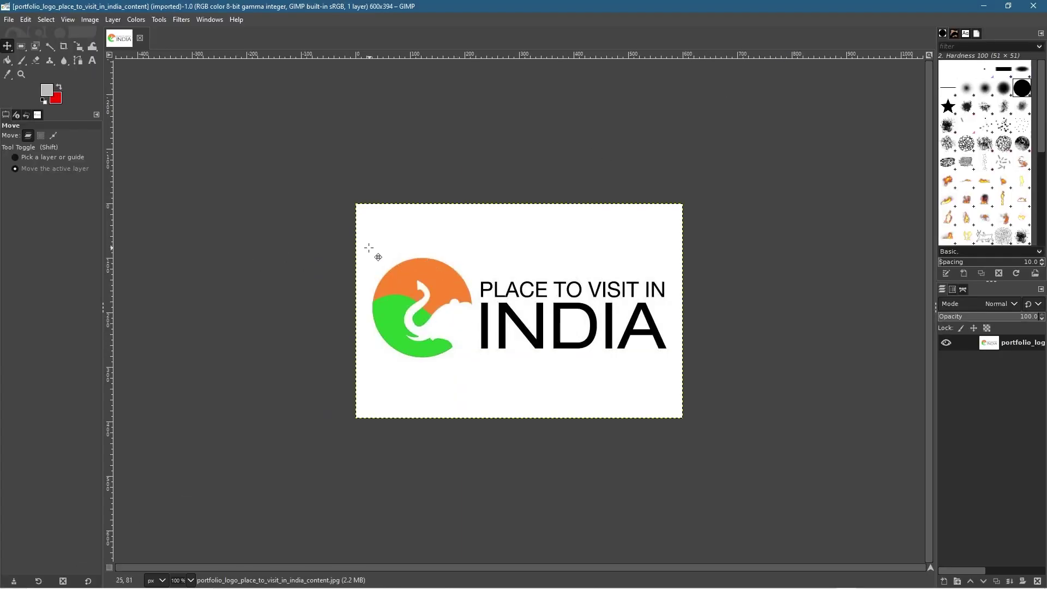
Step: Start a new image with a width and height of 512 px
left_click(8, 20)
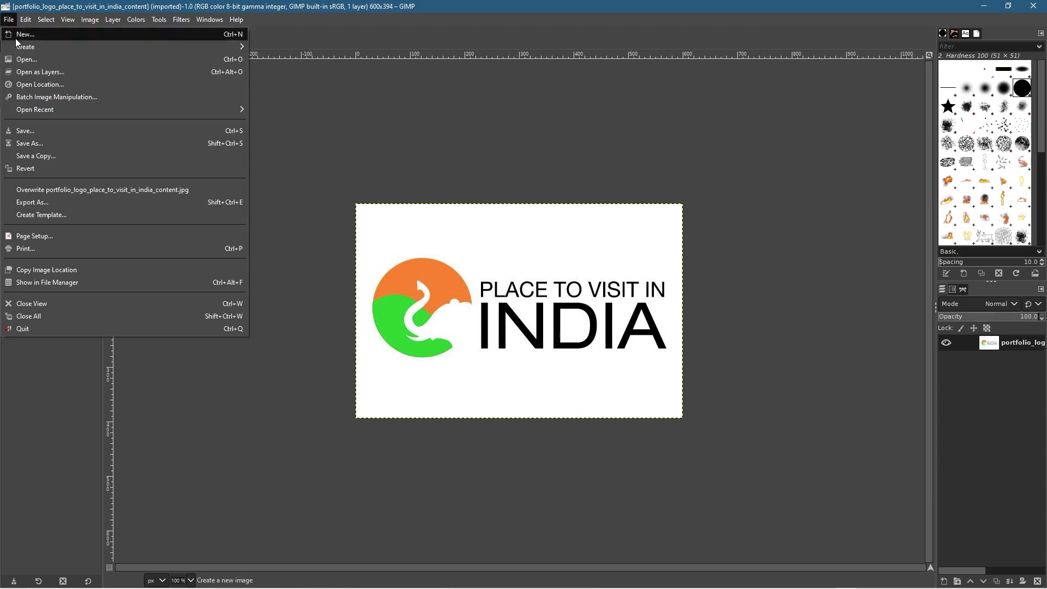
left_click(18, 37)
key("ctrl+a")
type("512")
key("Tab")
type("512")
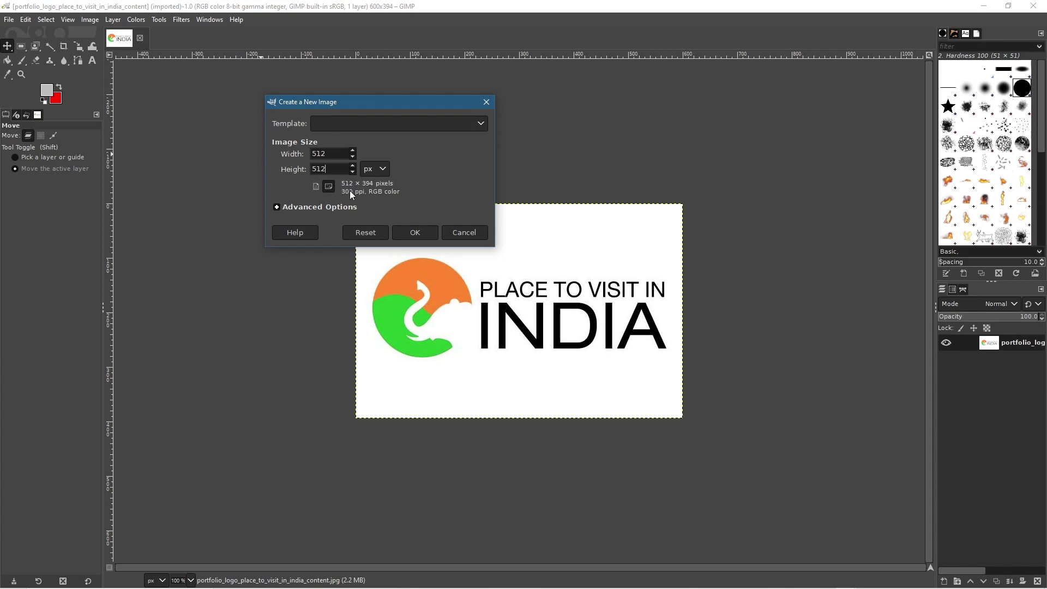
Step: Set the new image's X and Y resolution to 72 pixels/in and its fill to Transparency
left_click(294, 208)
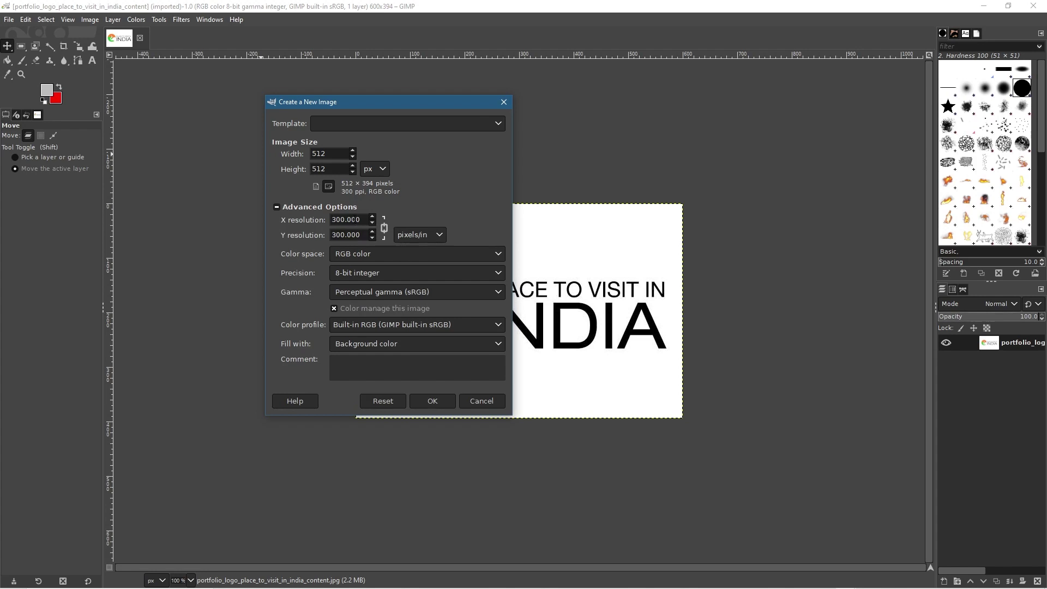
left_click_drag(361, 220, 312, 220)
type("72")
left_click(347, 234)
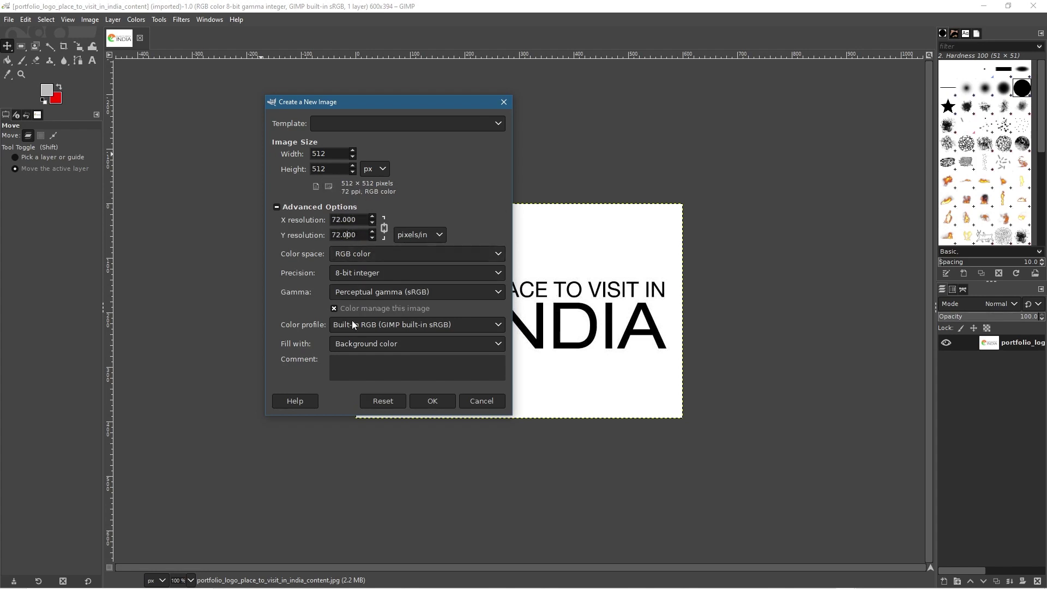
left_click(352, 345)
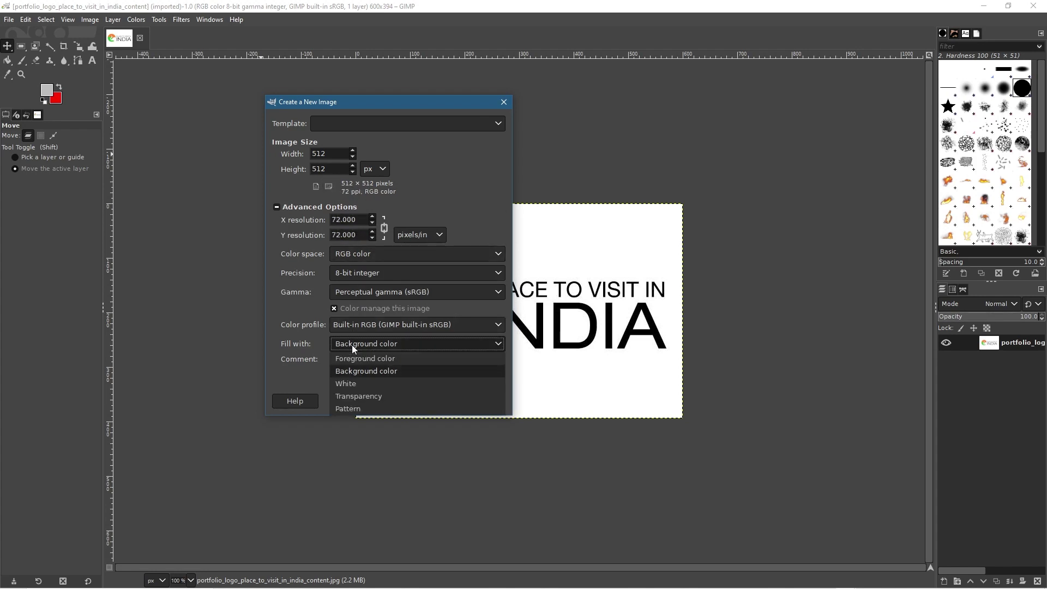
left_click(355, 391)
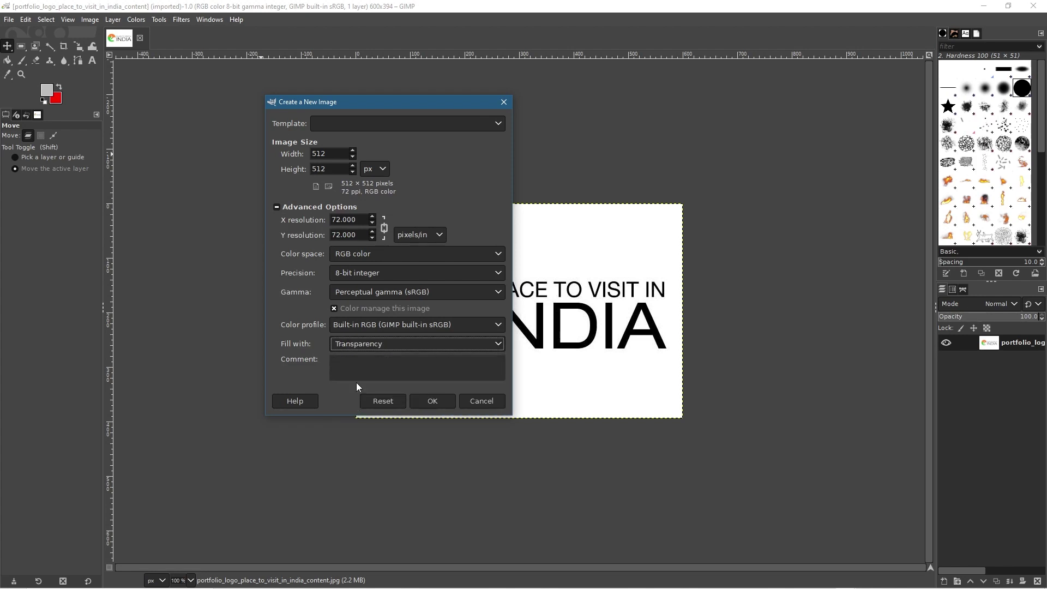
left_click(369, 344)
left_click(369, 343)
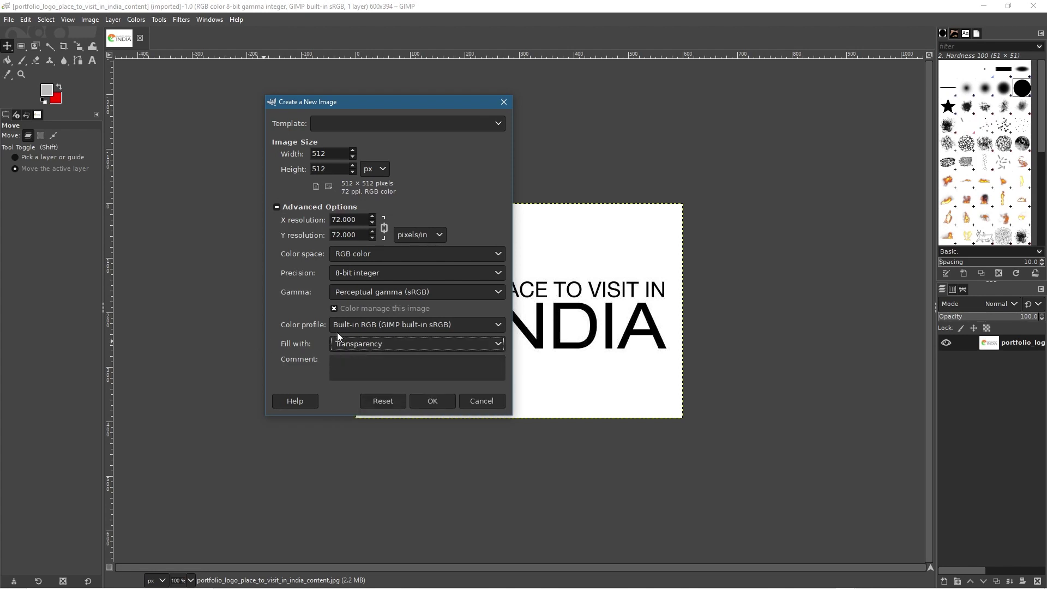
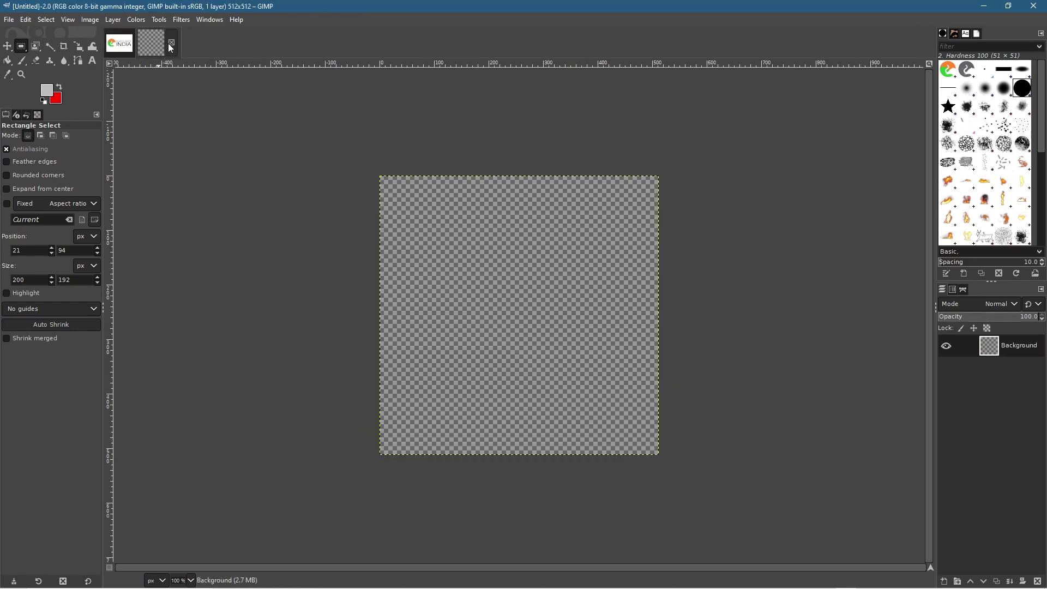
Step: Paste the copied round elephant emblem into the transparent image and anchor the floating selection to the background layer
key("ctrl+v")
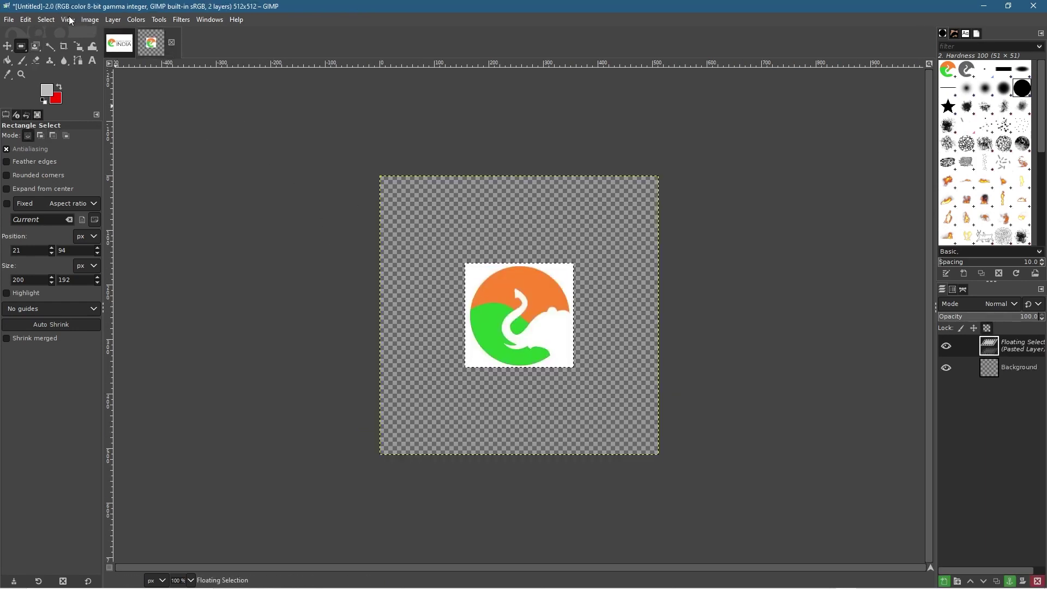
left_click(47, 21)
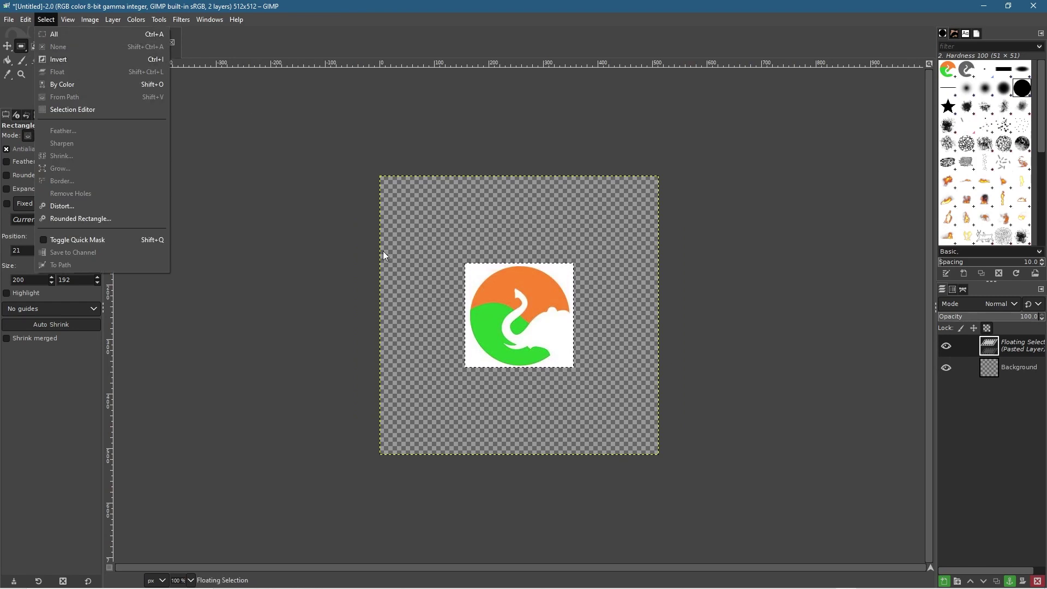
left_click(1014, 583)
left_click(1014, 584)
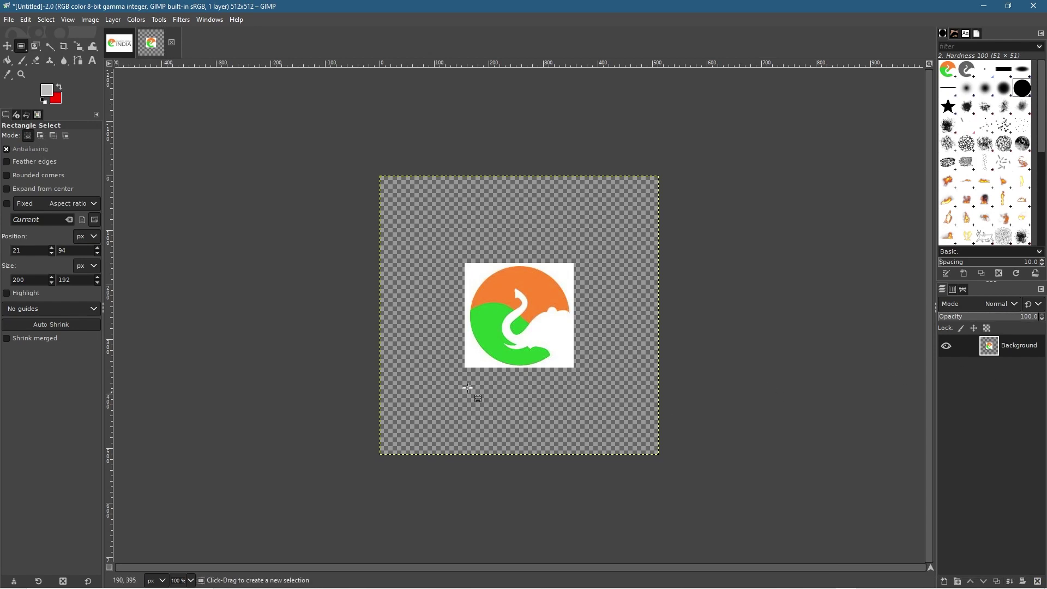
Step: Scale the emblem layer around its center to 1278 × 1278 px so the emblem nearly fills the canvas
left_click(9, 52)
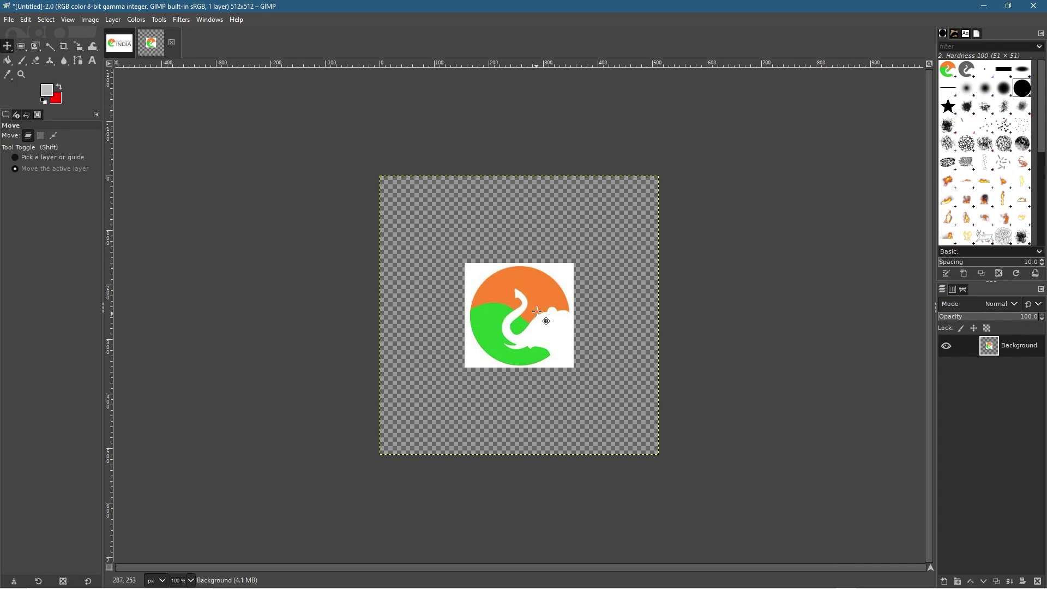
left_click(78, 49)
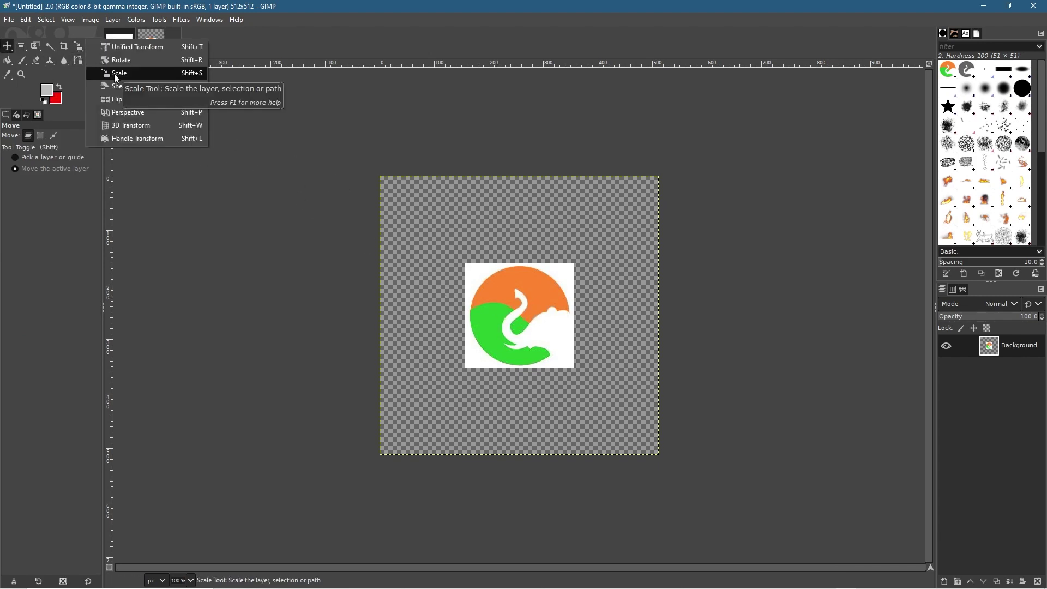
left_click(112, 73)
left_click(517, 300)
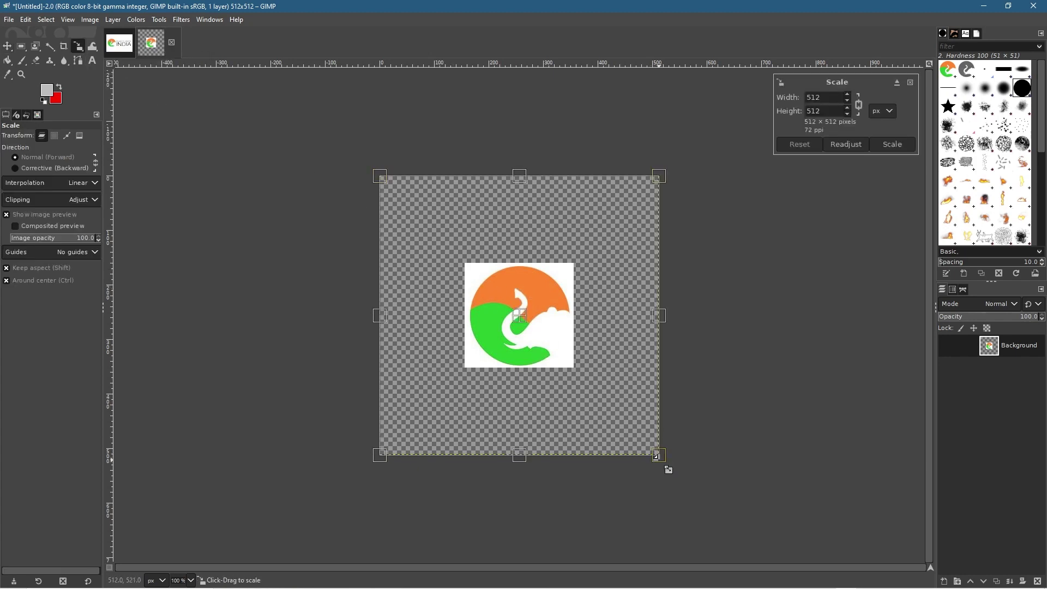
left_click_drag(668, 469, 872, 329)
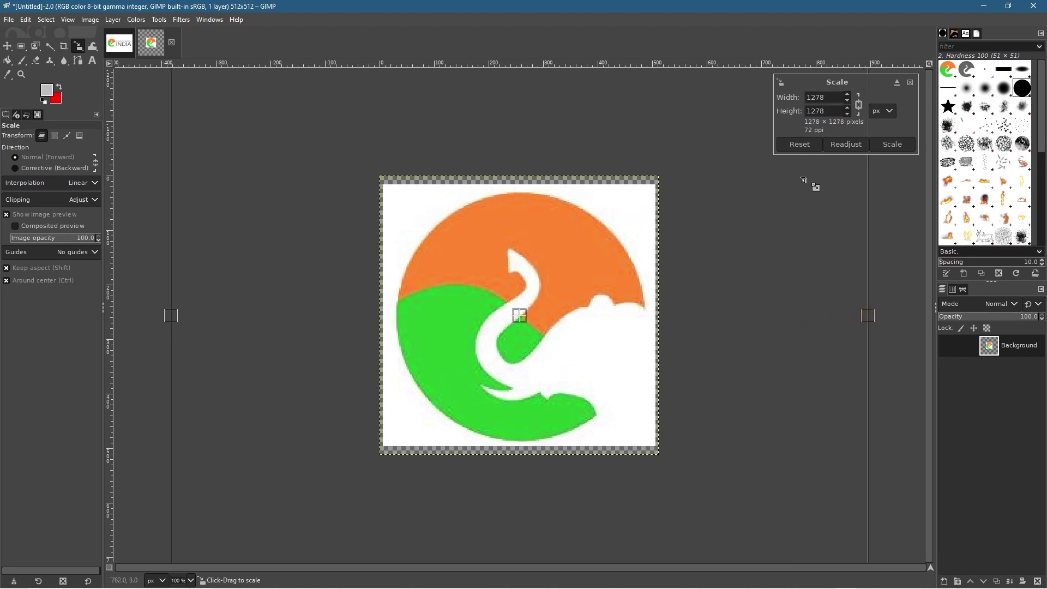
left_click(893, 144)
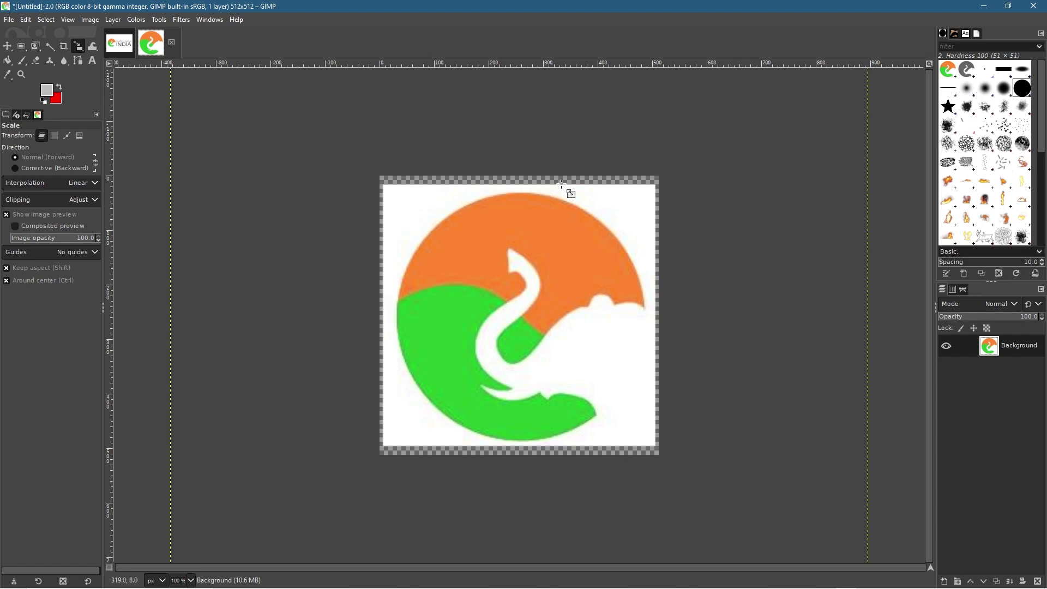
Step: Set the foreground color to white (ffffff)
left_click(47, 92)
left_click_drag(71, 123, 1, 12)
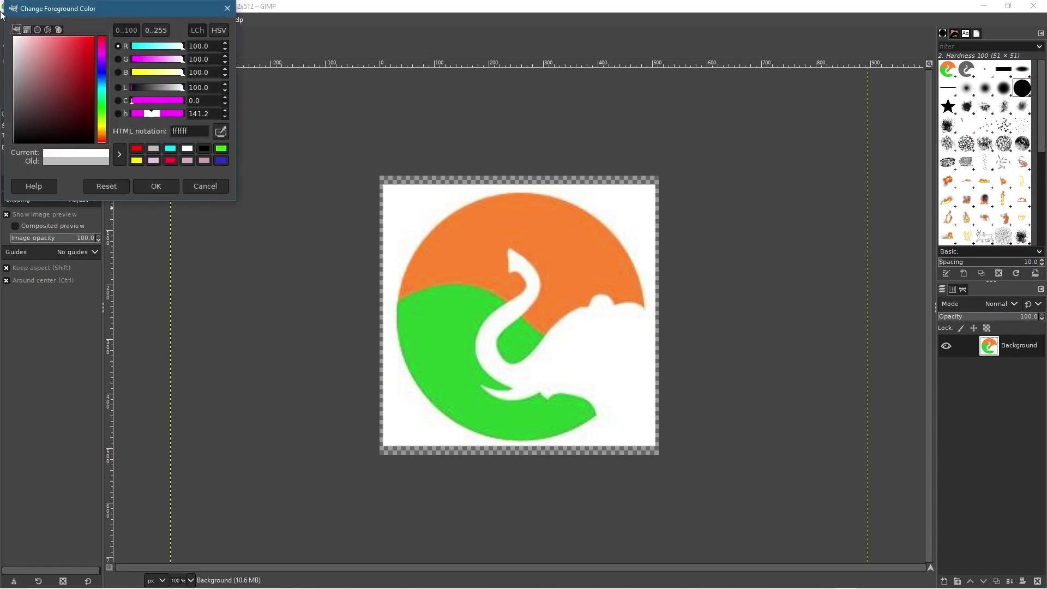
left_click(159, 186)
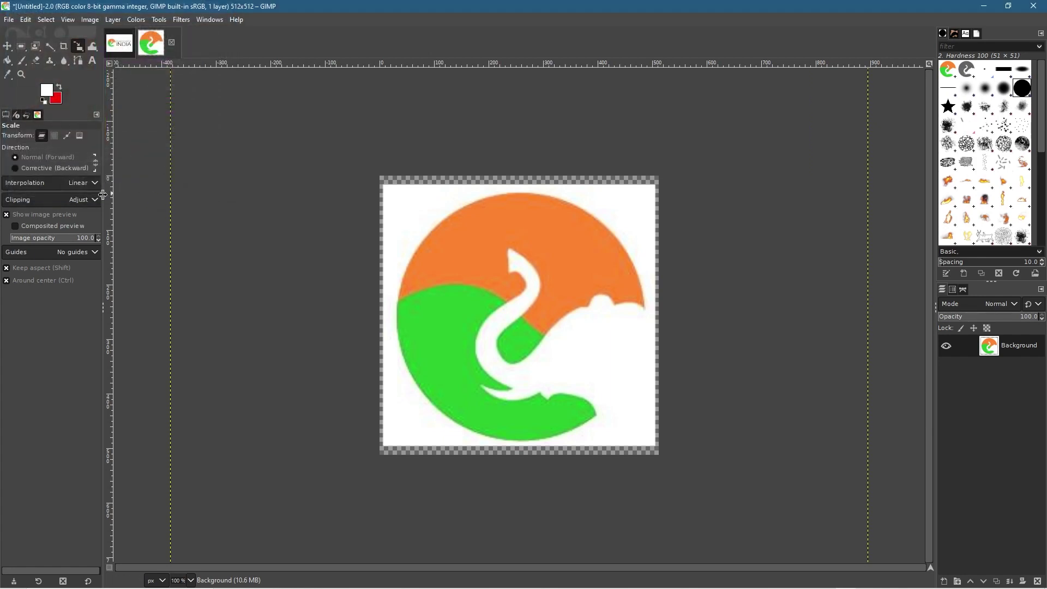
Step: Select the Bucket Fill tool and add a 512 × 512 px layer named bg filled with the foreground color
left_click(12, 61)
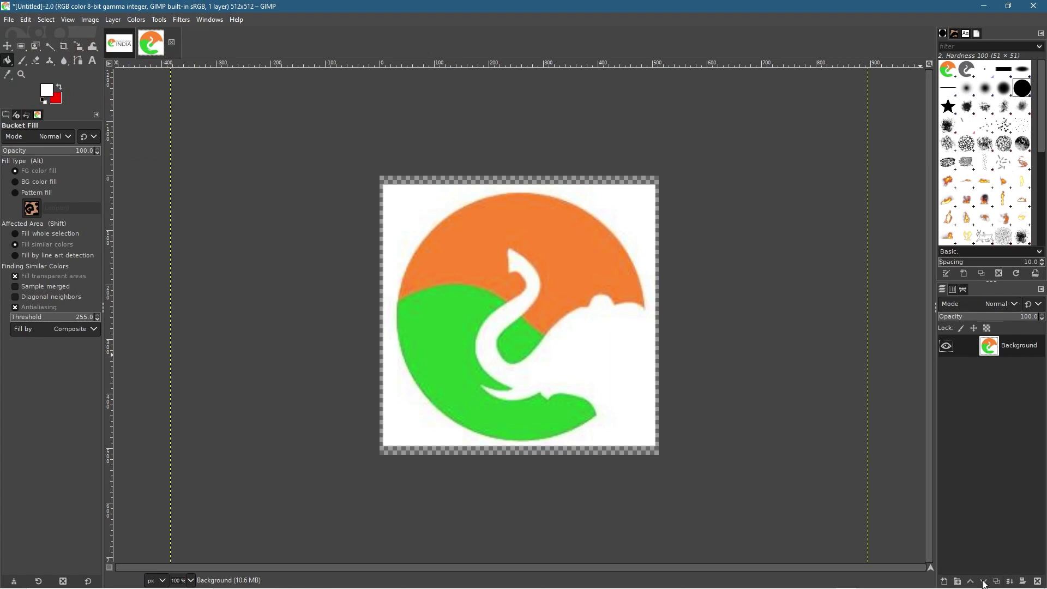
left_click(946, 581)
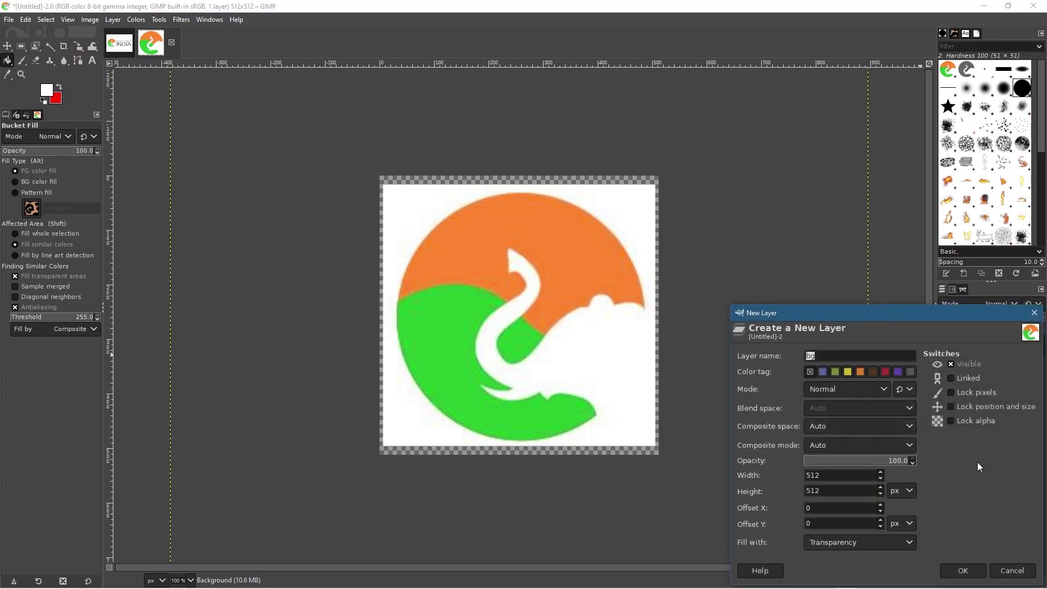
left_click(841, 542)
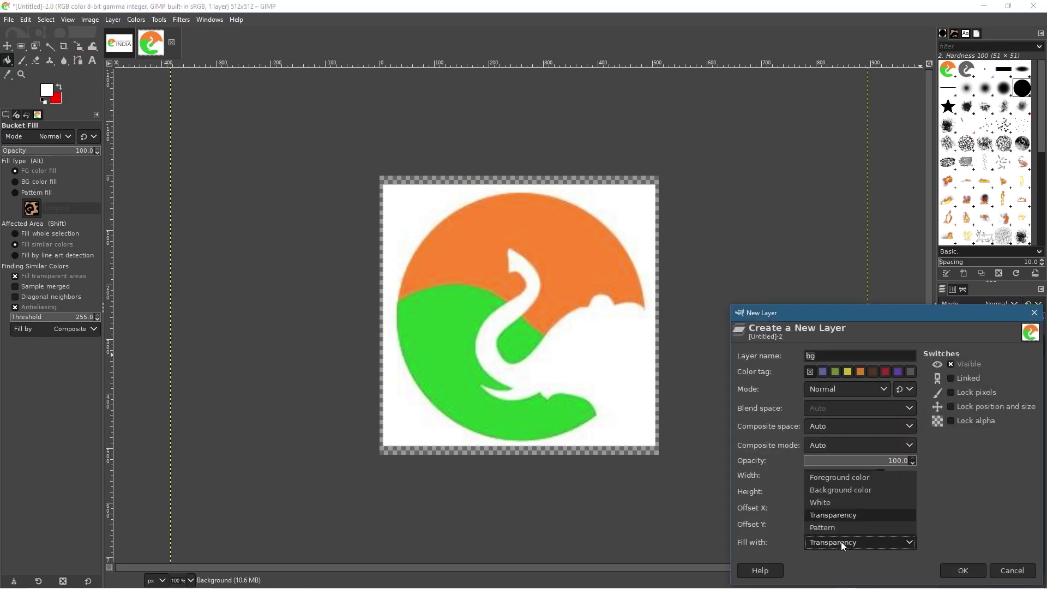
left_click(836, 477)
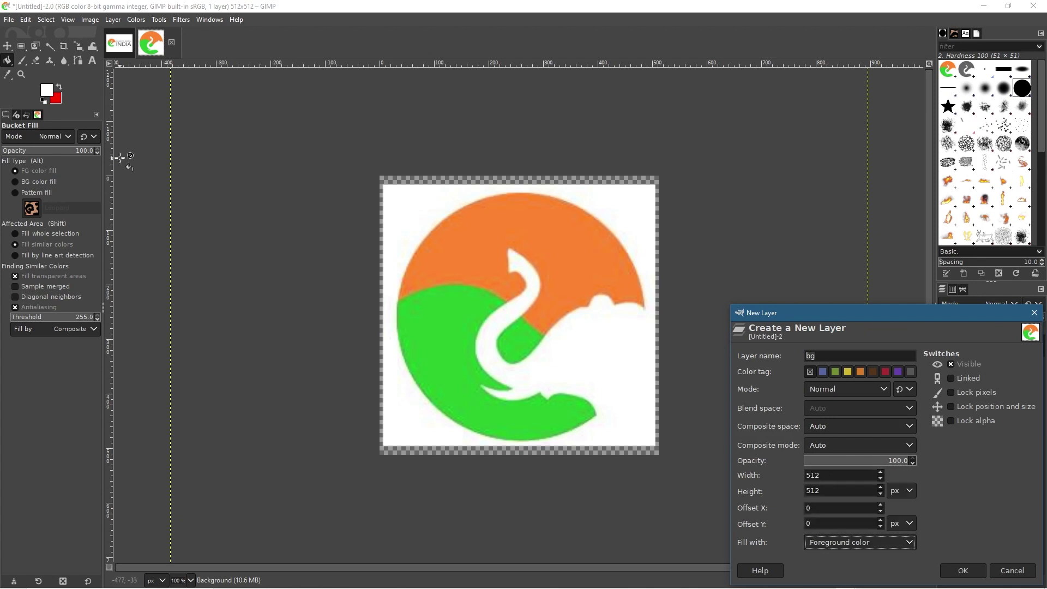
left_click(970, 570)
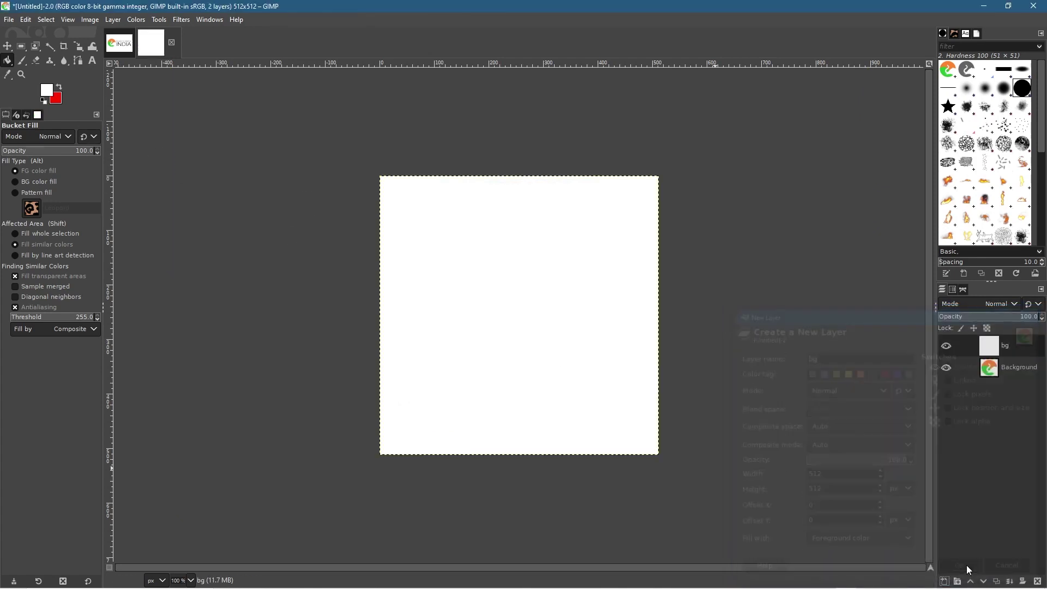
Step: Move the white bg layer beneath the elephant emblem layer and choose JPEG image as the export file type
left_click_drag(1023, 349, 1020, 378)
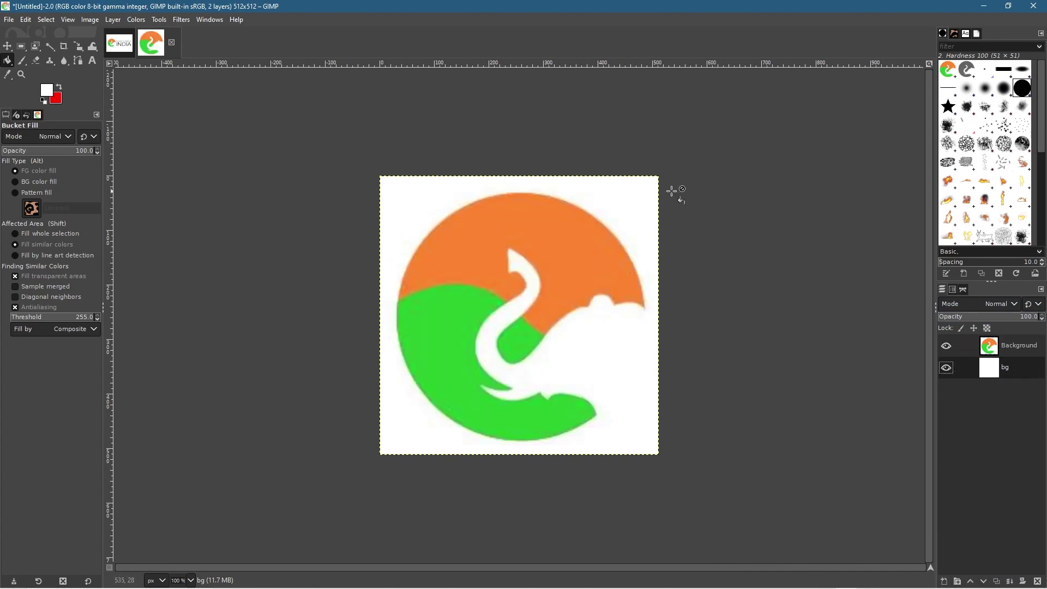
left_click(9, 21)
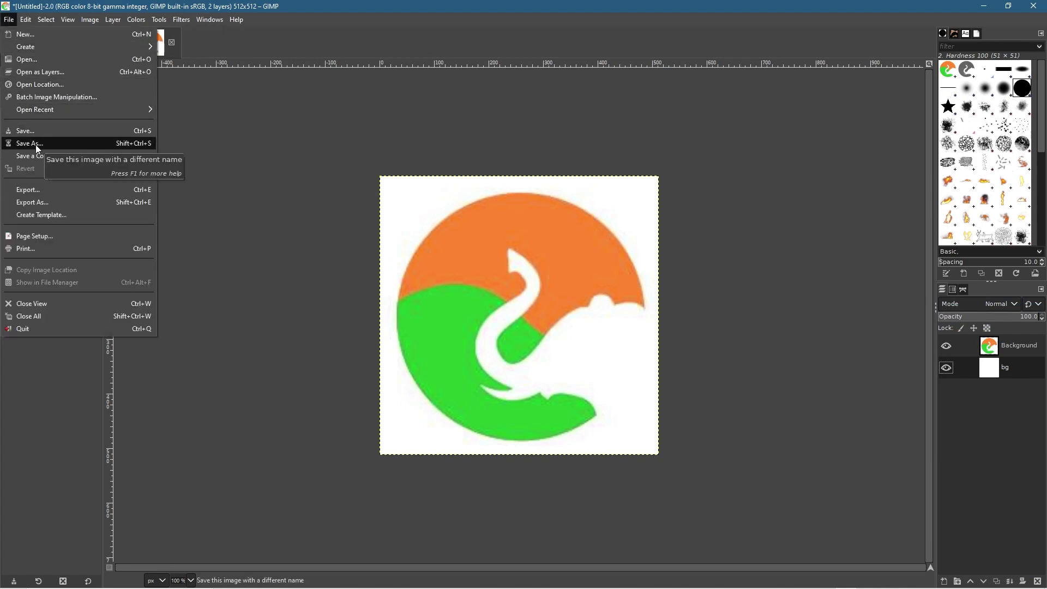
left_click(47, 191)
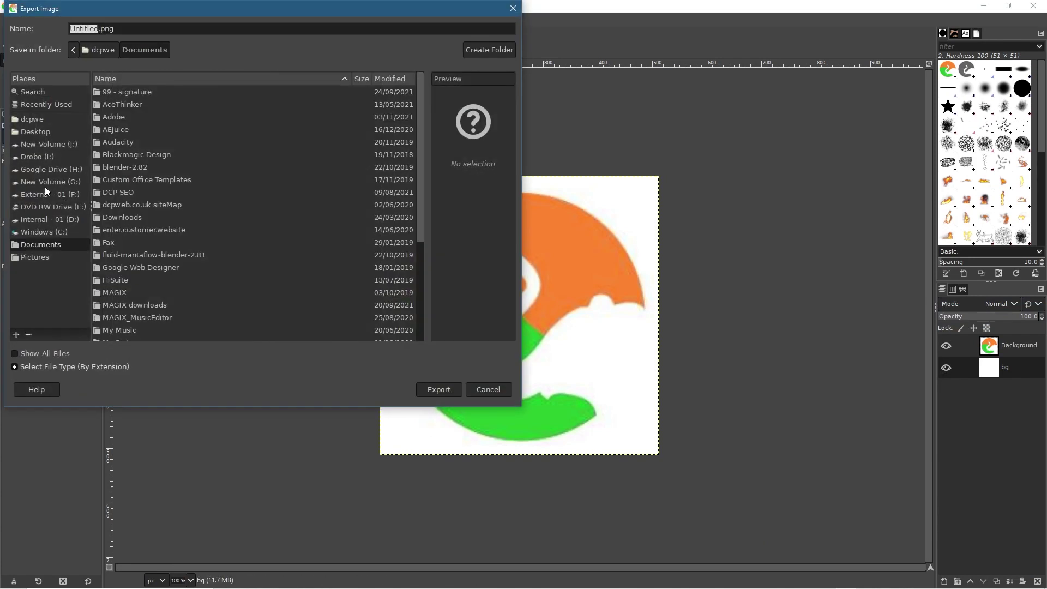
left_click(44, 368)
scroll(43, 322, "down", 5)
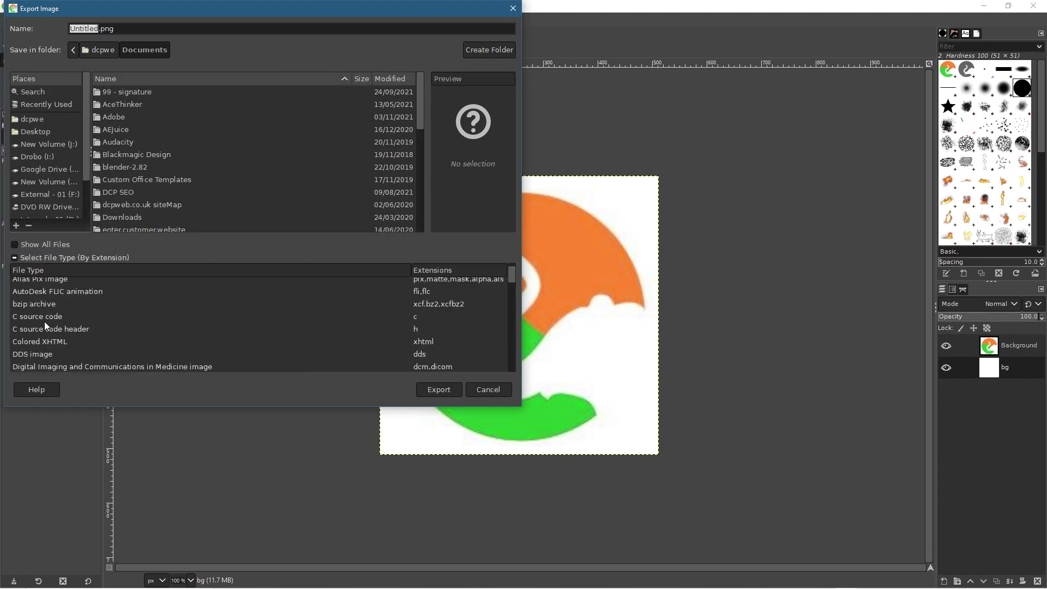
scroll(45, 331, "down", 2)
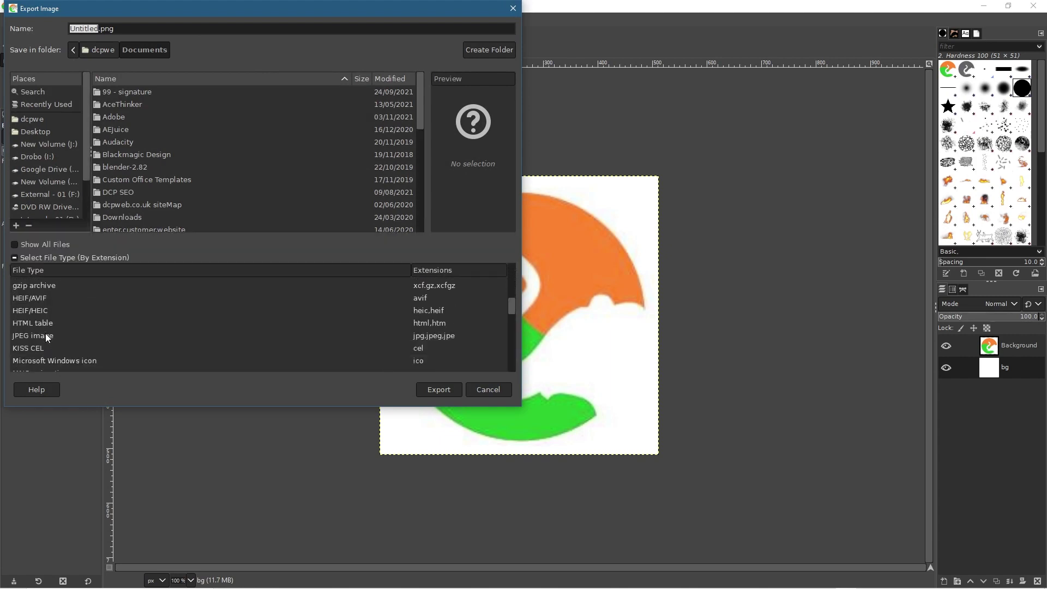
left_click(44, 333)
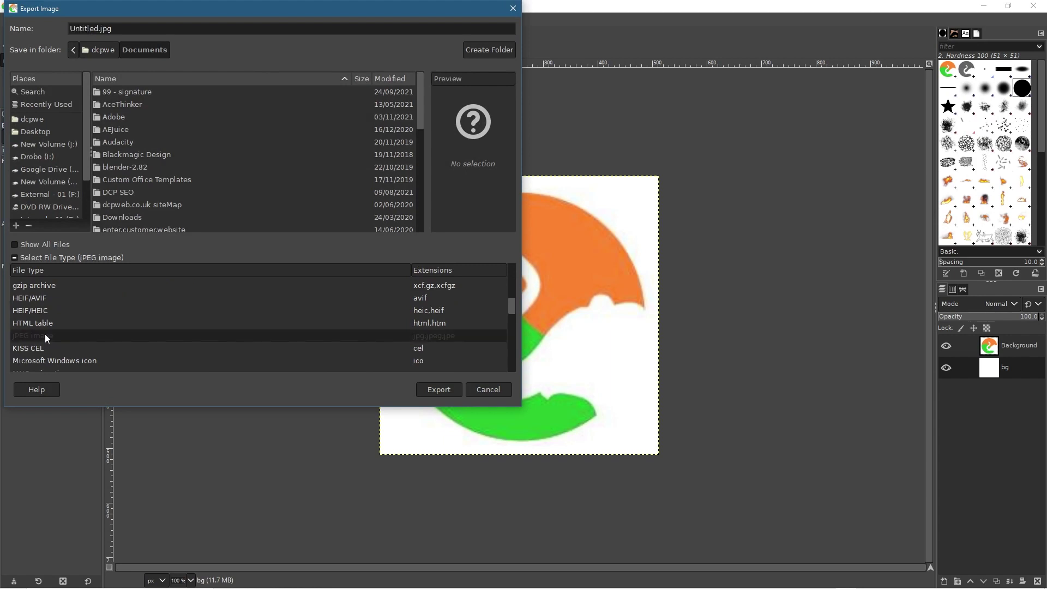
Step: Export the icon as ico.jpg into the Desktop folder "How to add logo to WordPress Website" with the offered JPEG settings
left_click(34, 132)
double_click(144, 157)
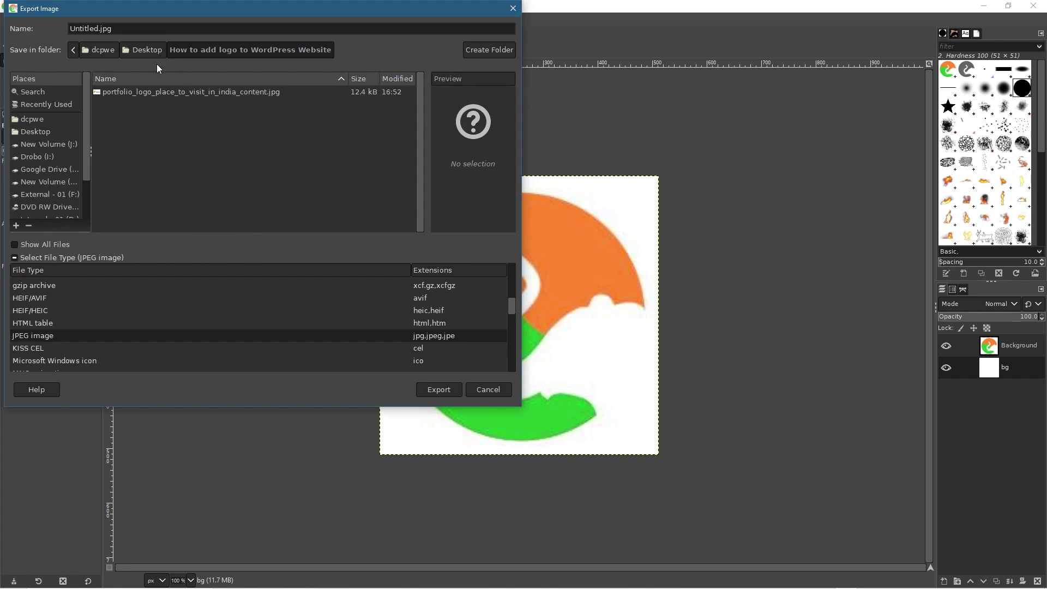
left_click_drag(98, 28, 58, 29)
type("ico")
left_click(450, 388)
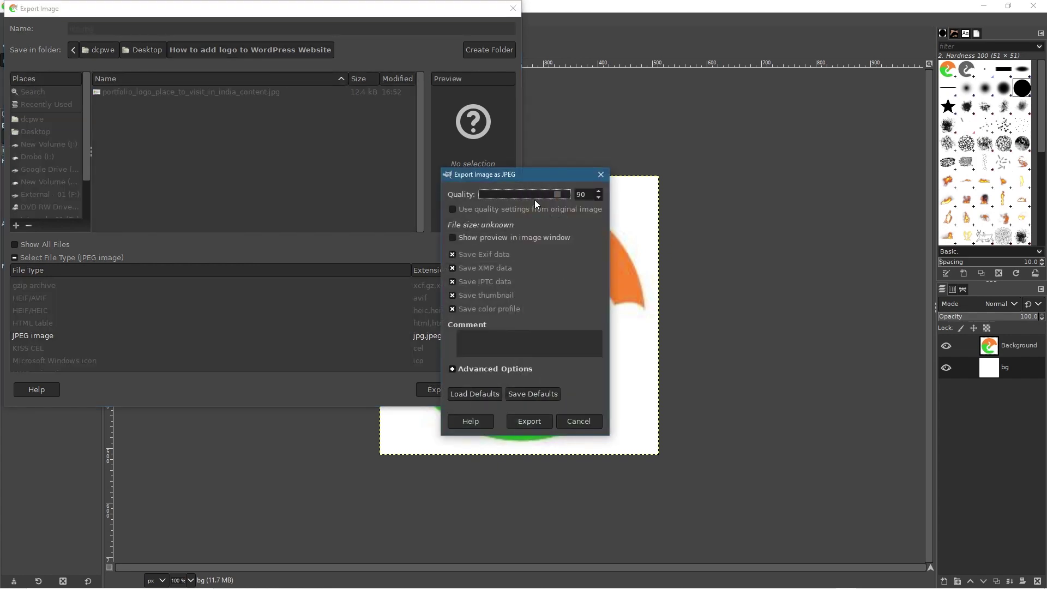
left_click(527, 421)
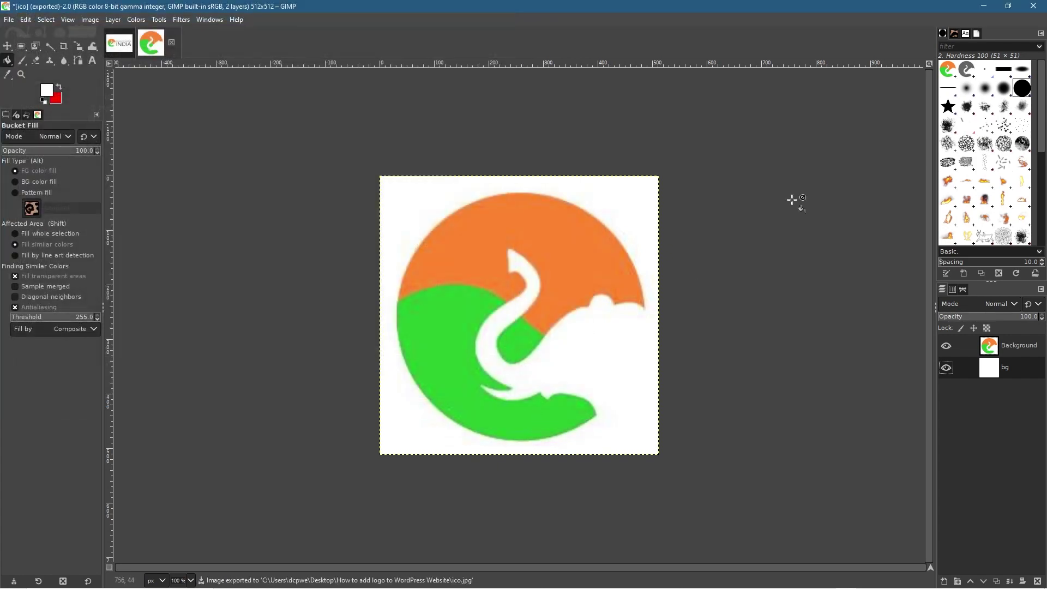
Step: Switch to the project folder in File Explorer and view the exported ico.jpg in Photos
left_click(990, 5)
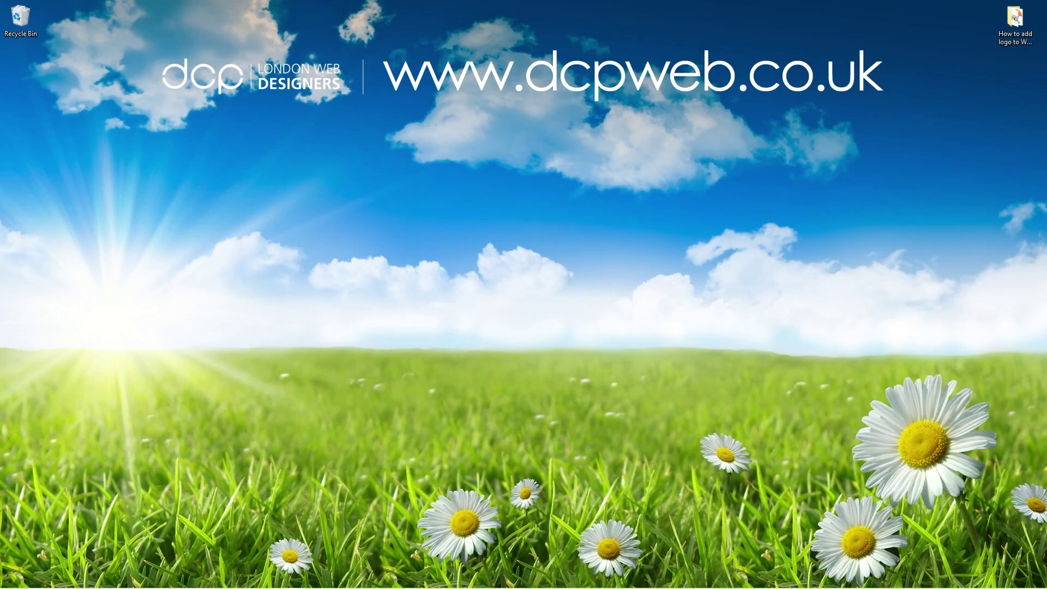
key("alt+Tab")
double_click(375, 204)
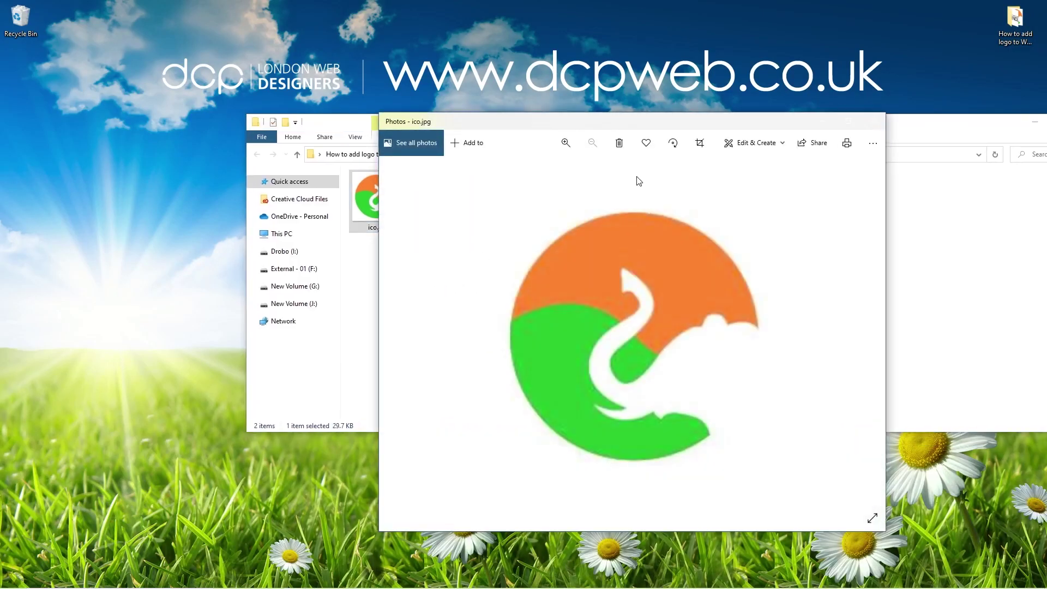
left_click(874, 121)
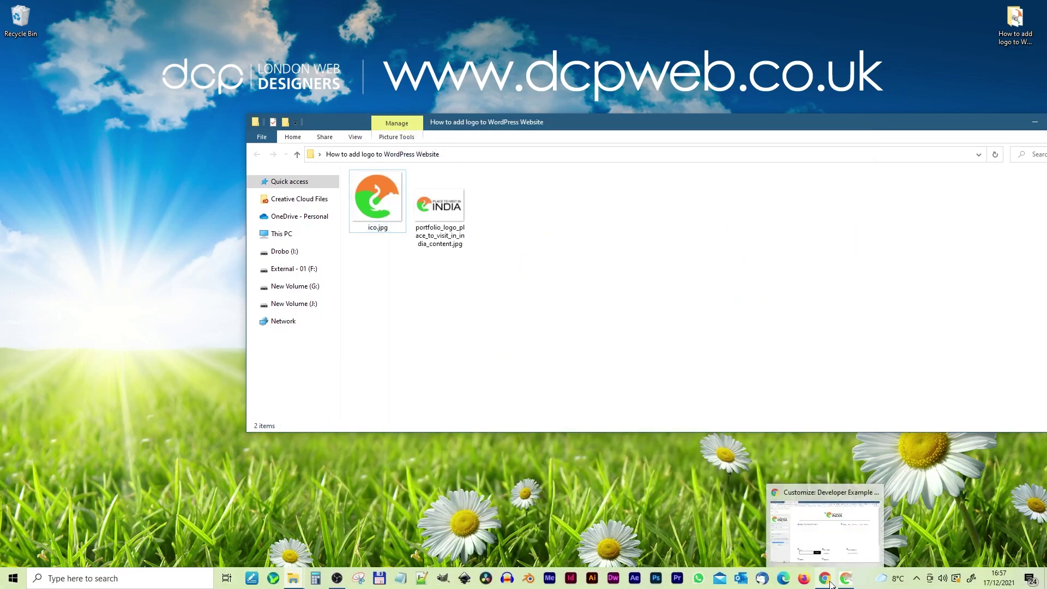
Step: Switch to the WordPress Customizer in Chrome and upload ico.jpg from the project folder for the site icon
left_click(827, 583)
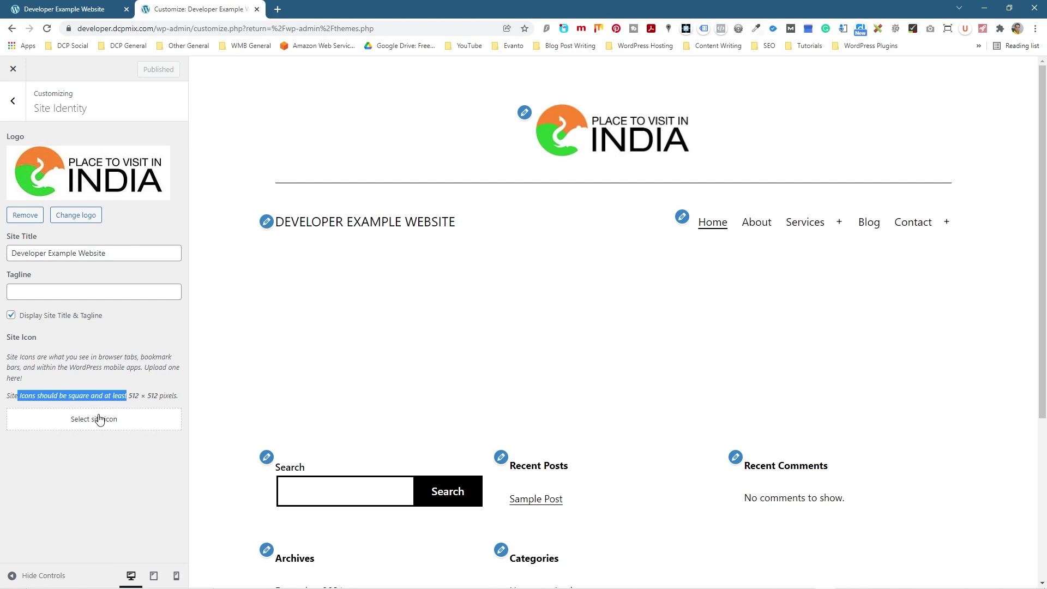
left_click(99, 419)
key("alt+Tab")
left_click_drag(356, 197, 117, 352)
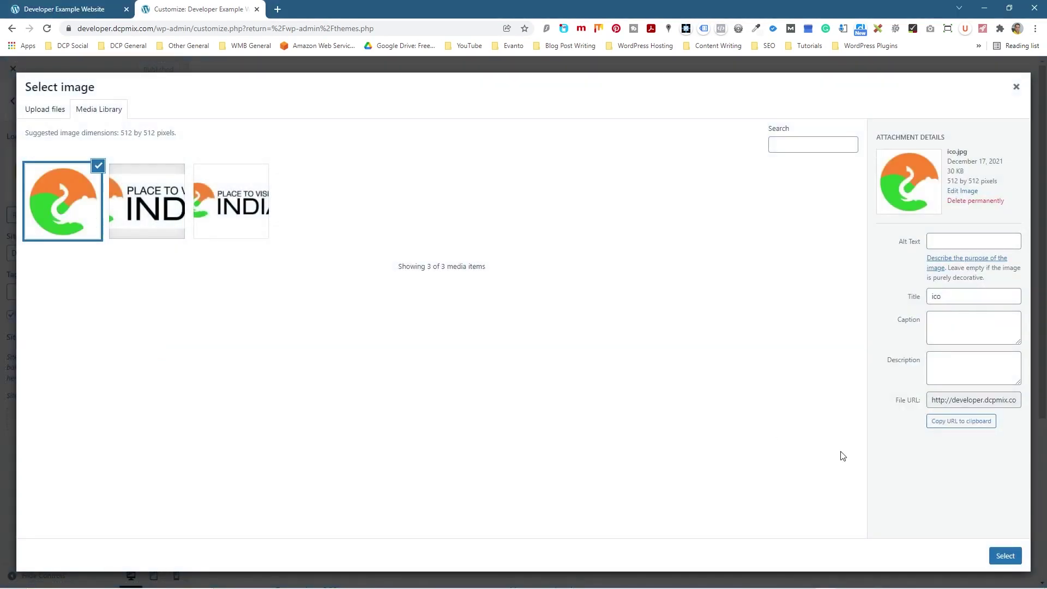
Step: Move the text ico from the image's title to its alt text and set the image as the site icon
double_click(936, 296)
key("ctrl+x")
left_click(939, 241)
key("ctrl+v")
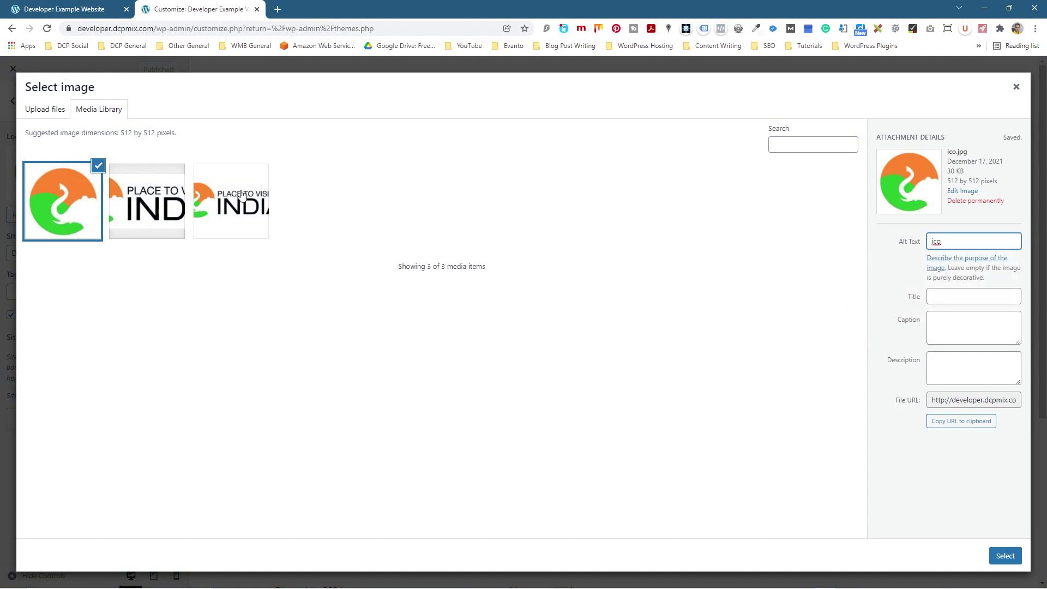
left_click(1005, 556)
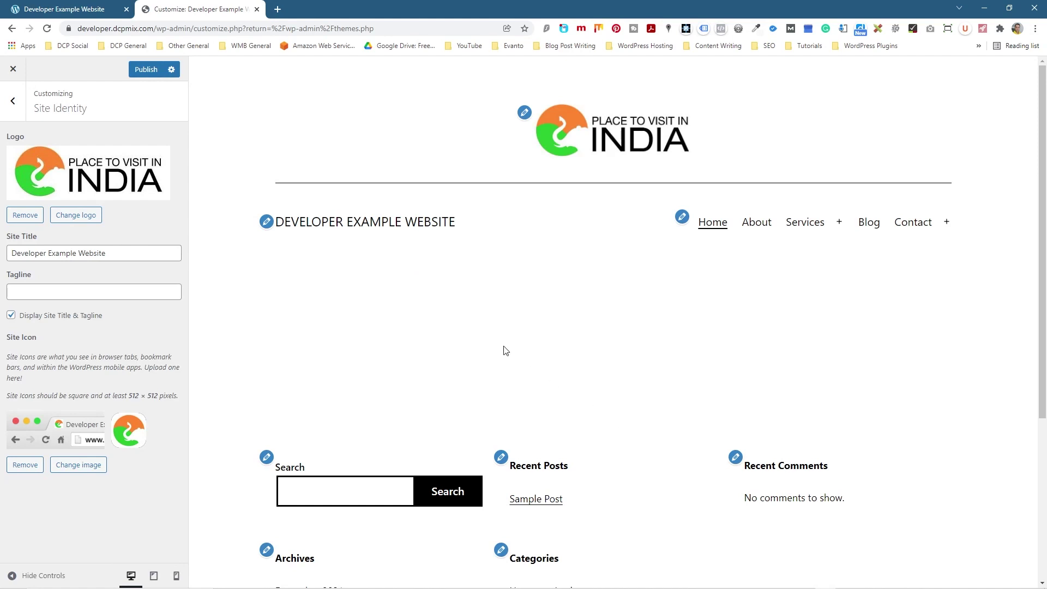
Step: Publish the Site Identity changes, leave the Customizer and reload the website's home page to check the tab icon
left_click(151, 70)
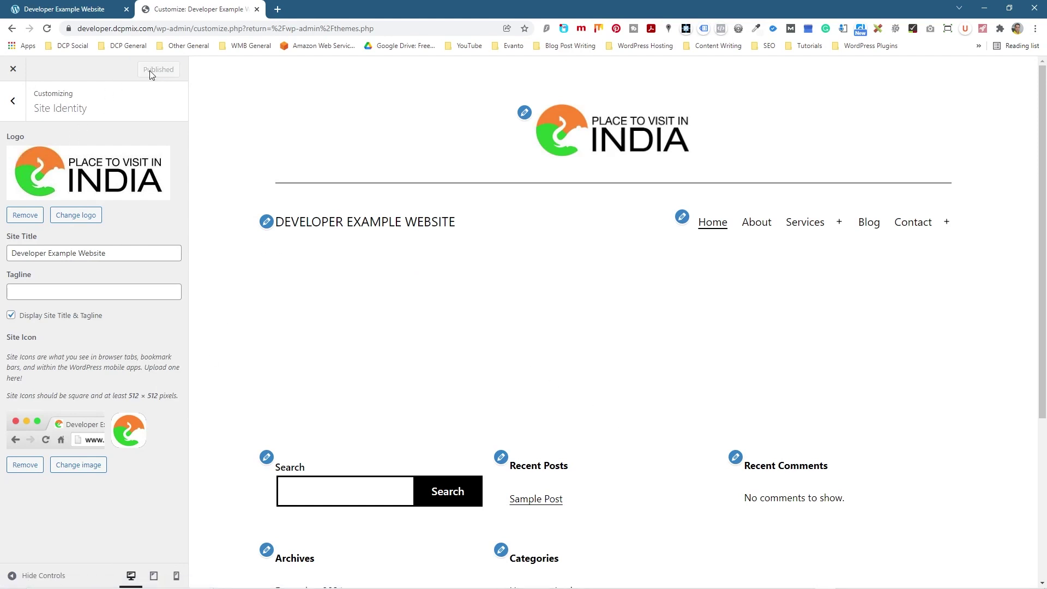
left_click(13, 68)
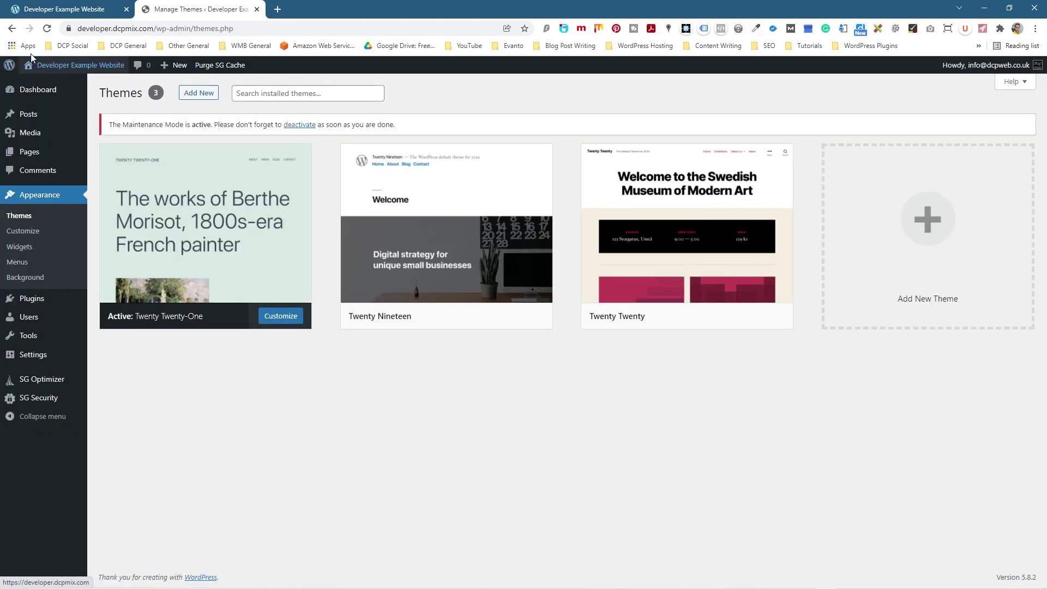
left_click(41, 9)
left_click(47, 30)
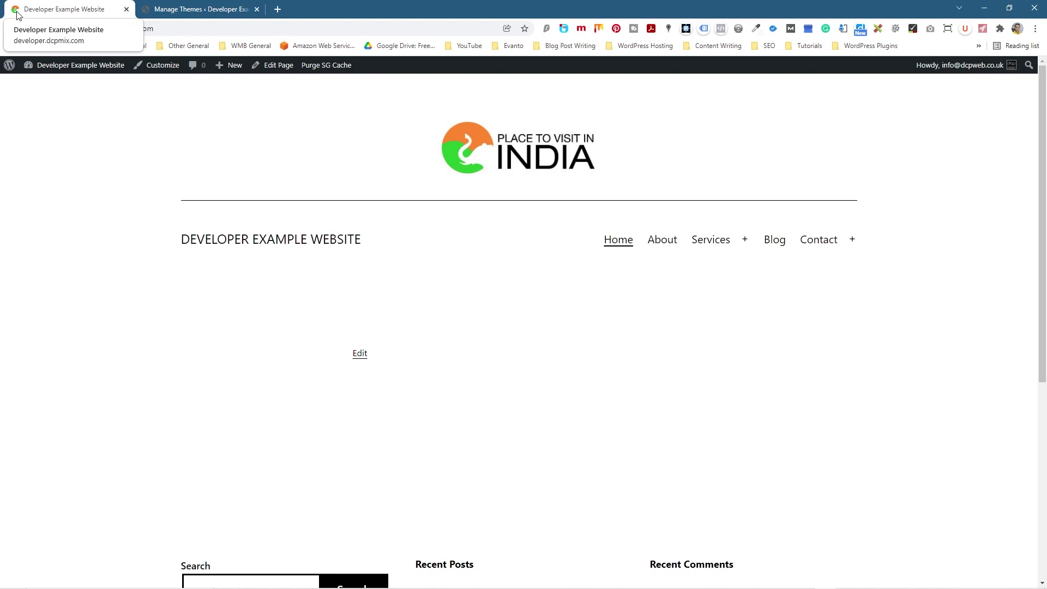
Step: Switch to the project folder and examine portfolio_logo_place_to_visit_in_india_content.jpg enlarged in Photos, including the white space around the logo
key("alt+Tab")
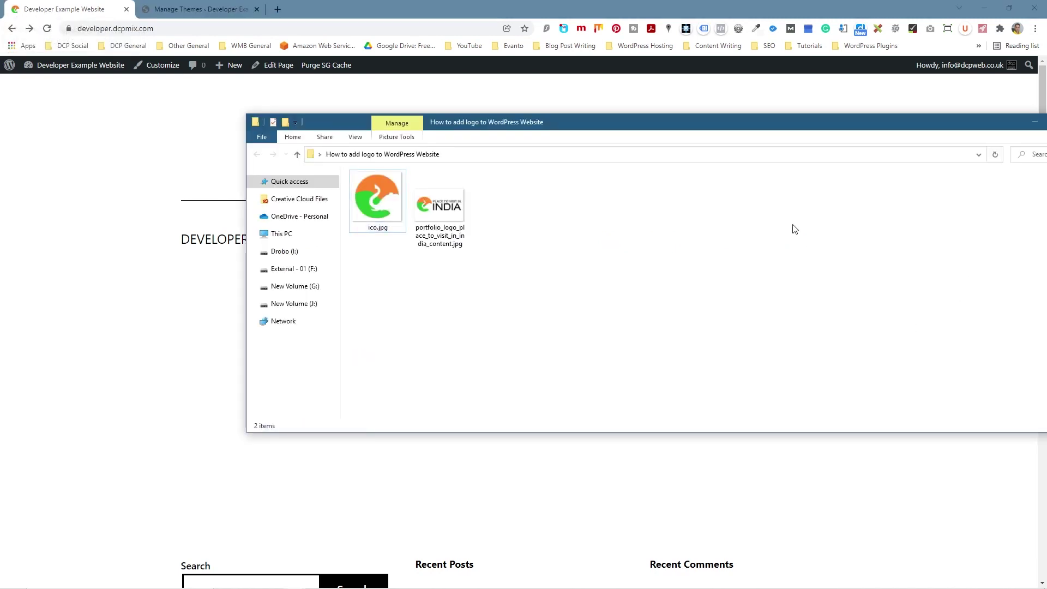
left_click(377, 199)
double_click(439, 207)
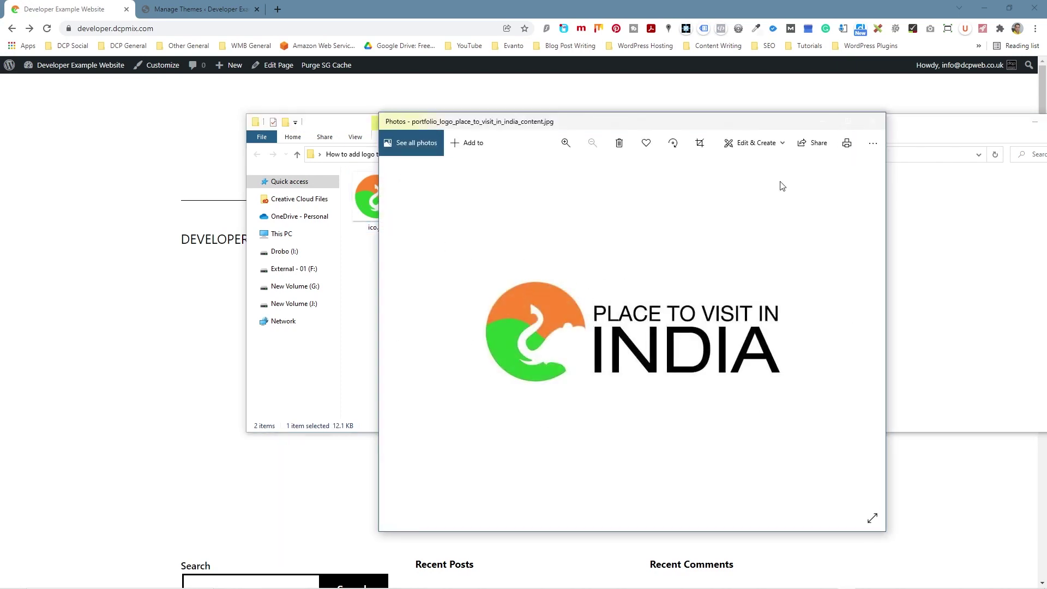
left_click(848, 123)
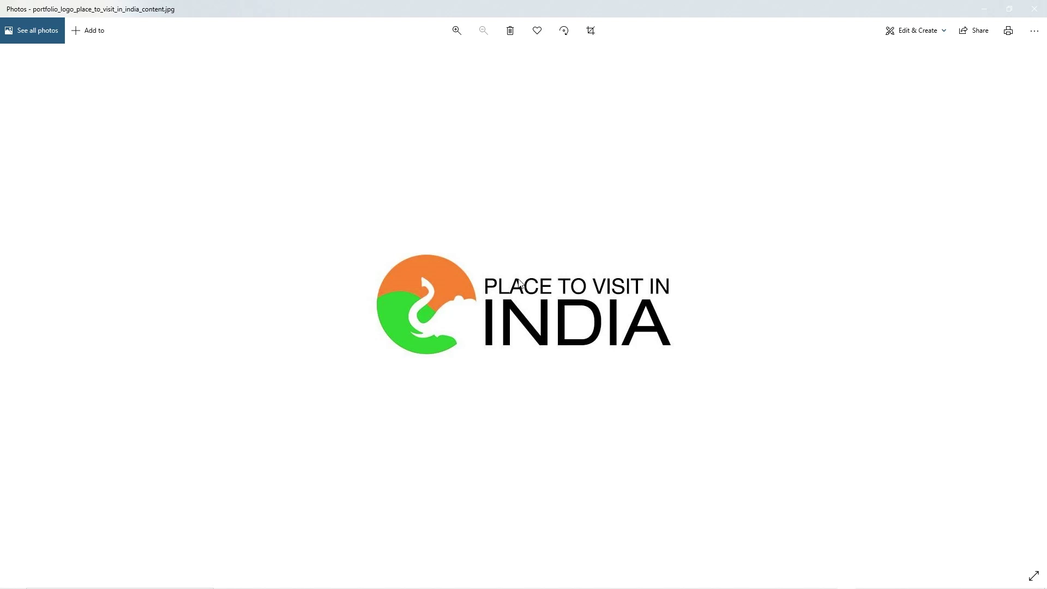
left_click(1033, 11)
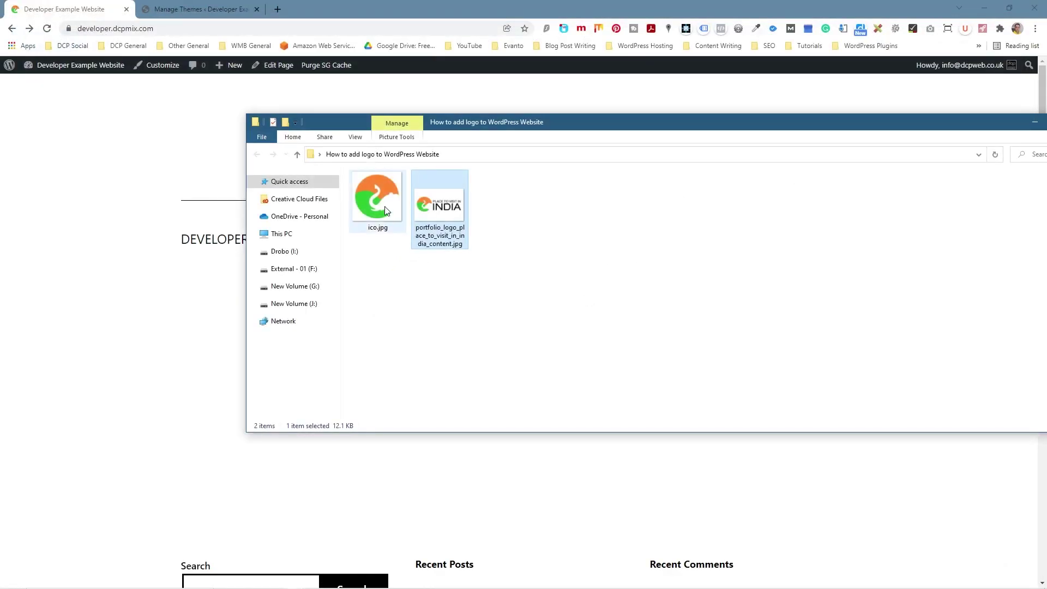
left_click(421, 106)
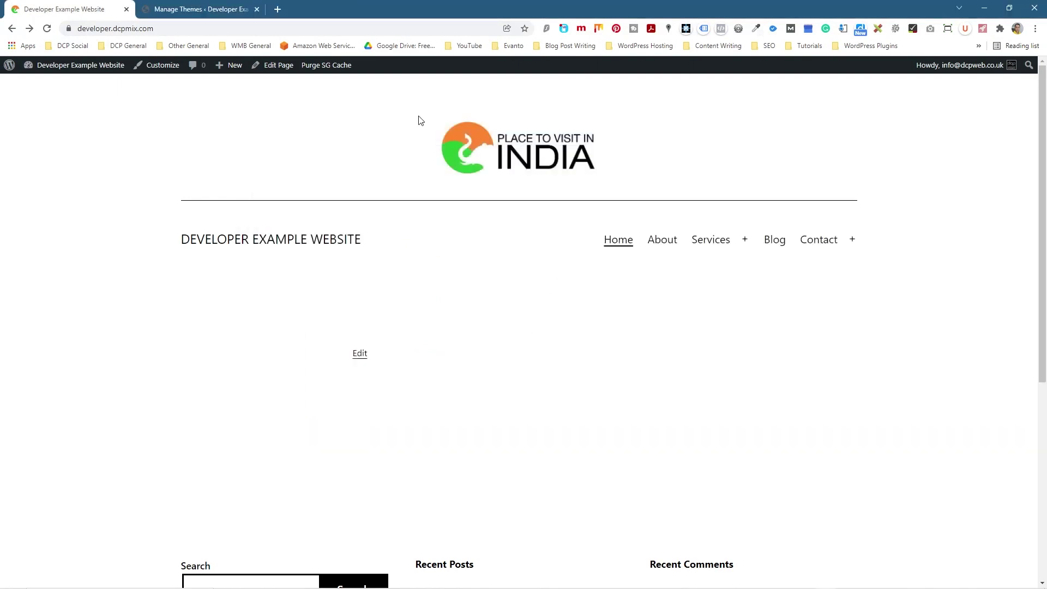
left_click(177, 11)
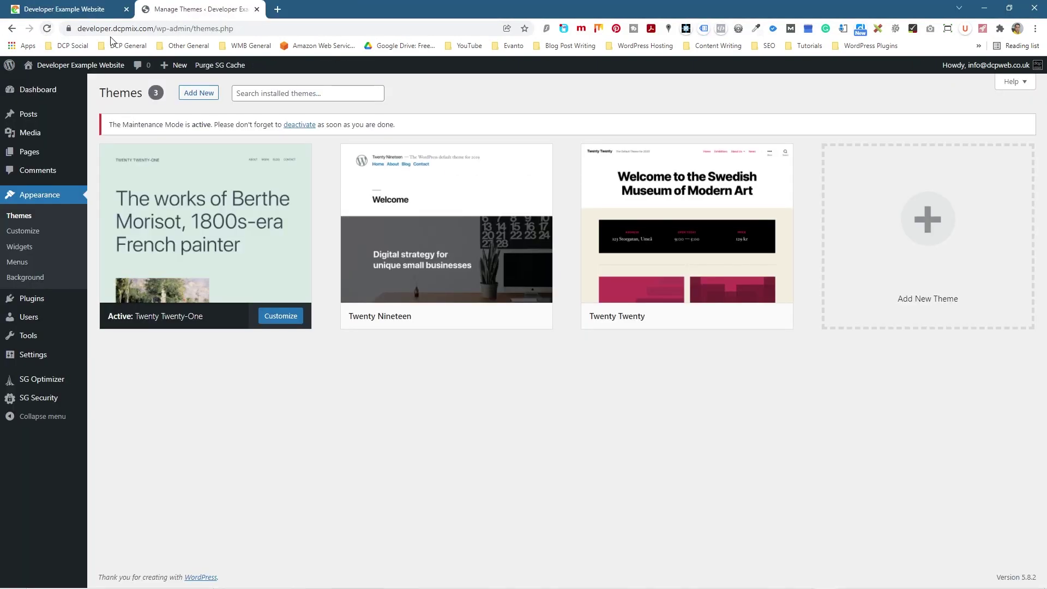
left_click(68, 10)
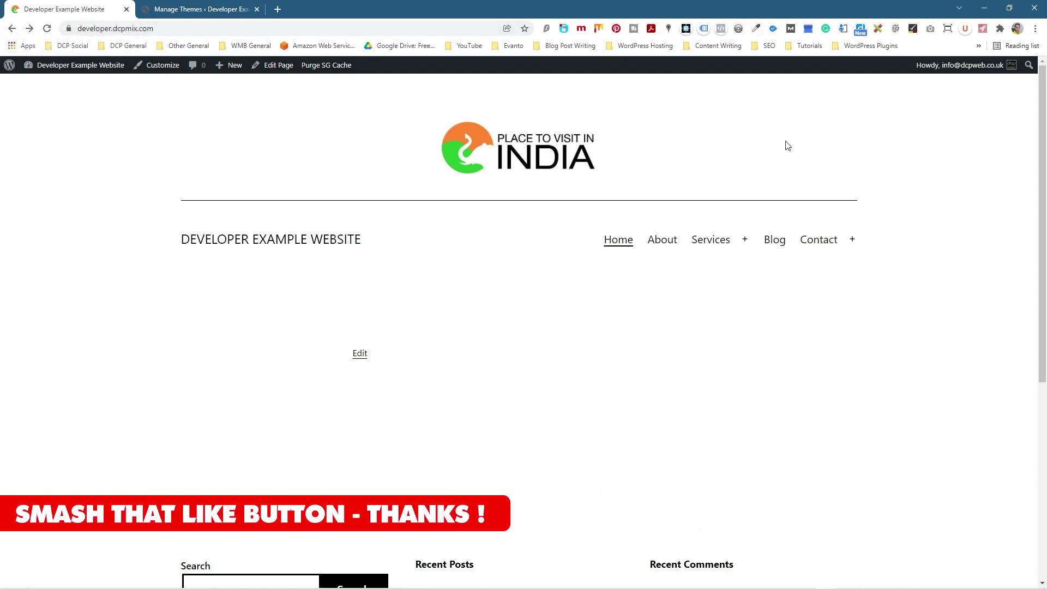
left_click(985, 10)
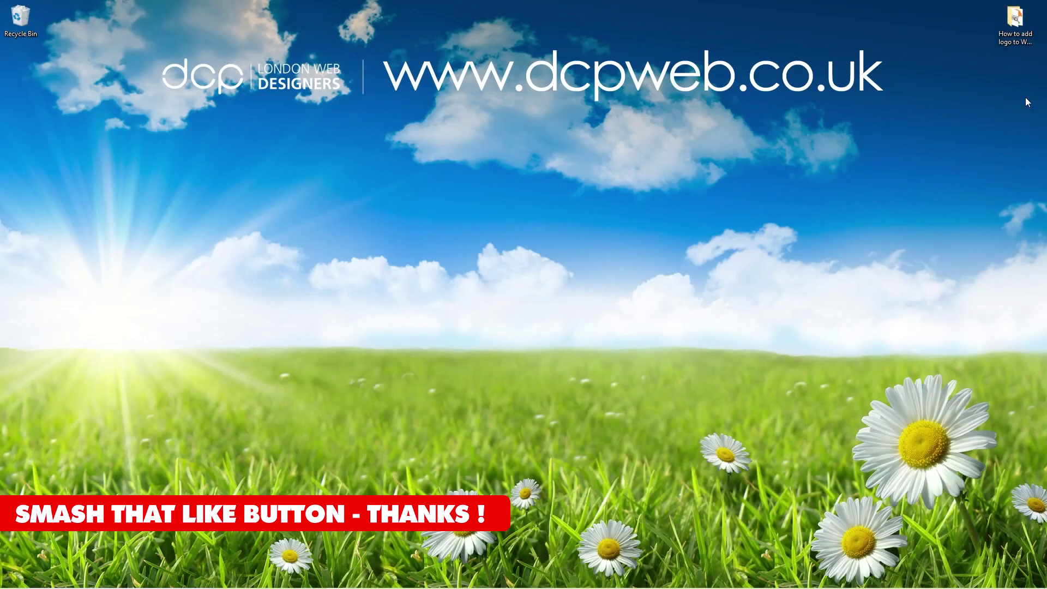